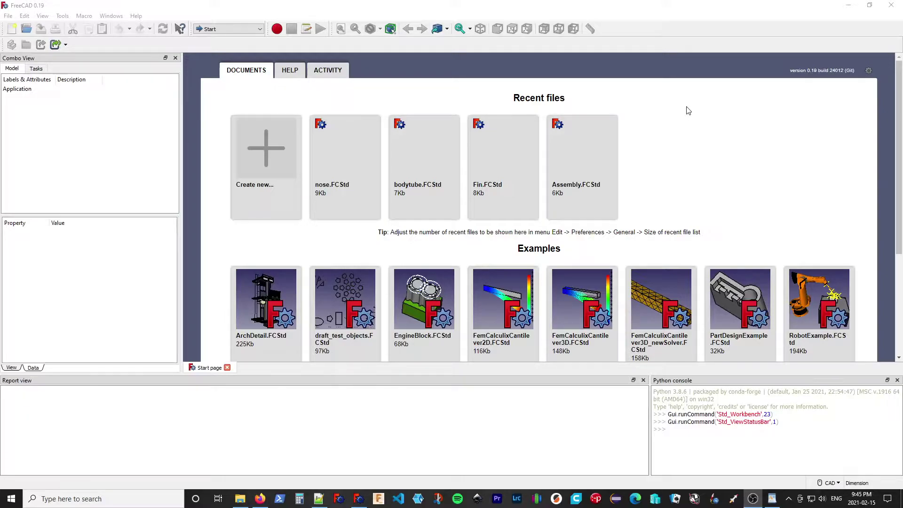
Step: Create a new empty document and make Rocket the active workbench
{"action": "left_click", "coordinate": [256, 158]}
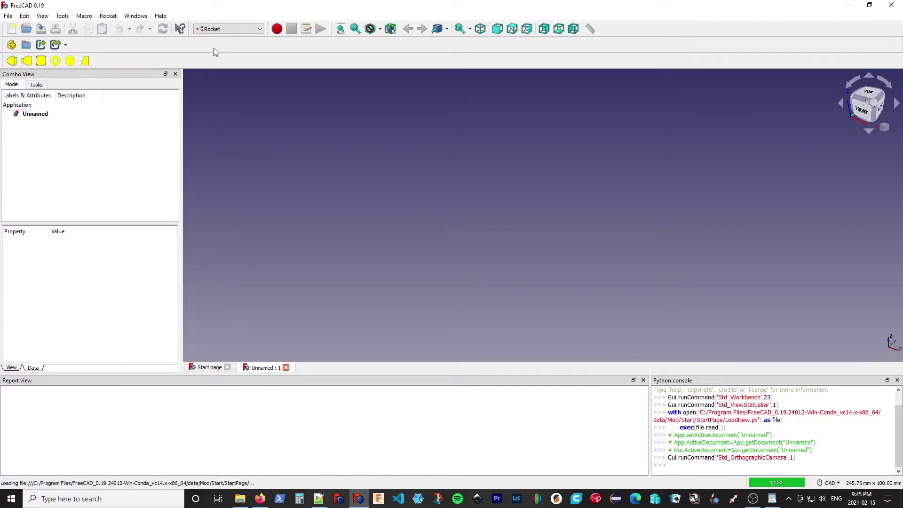
{"action": "left_click", "coordinate": [262, 30]}
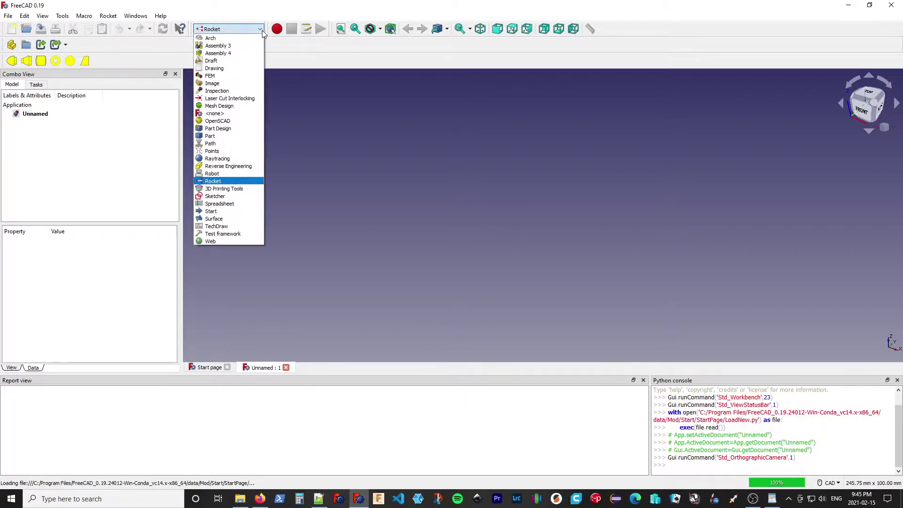
{"action": "left_click", "coordinate": [217, 181]}
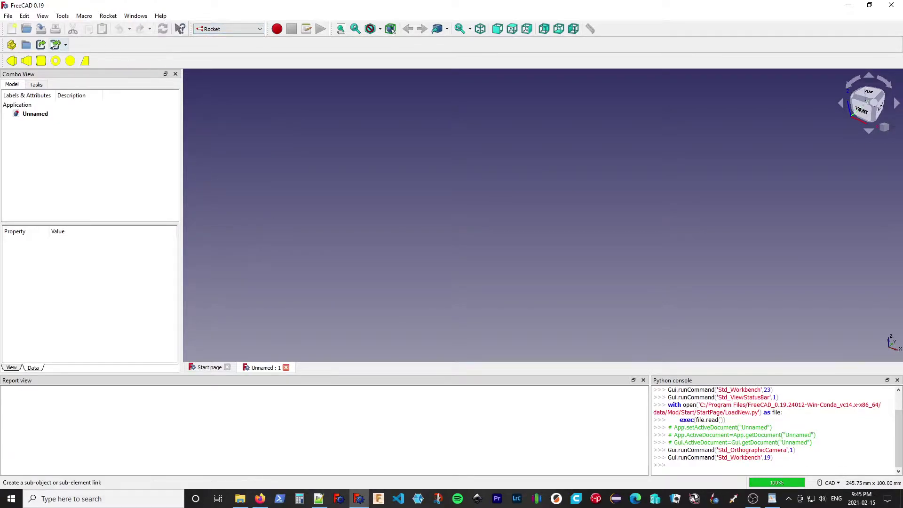
{"action": "left_click", "coordinate": [24, 16]}
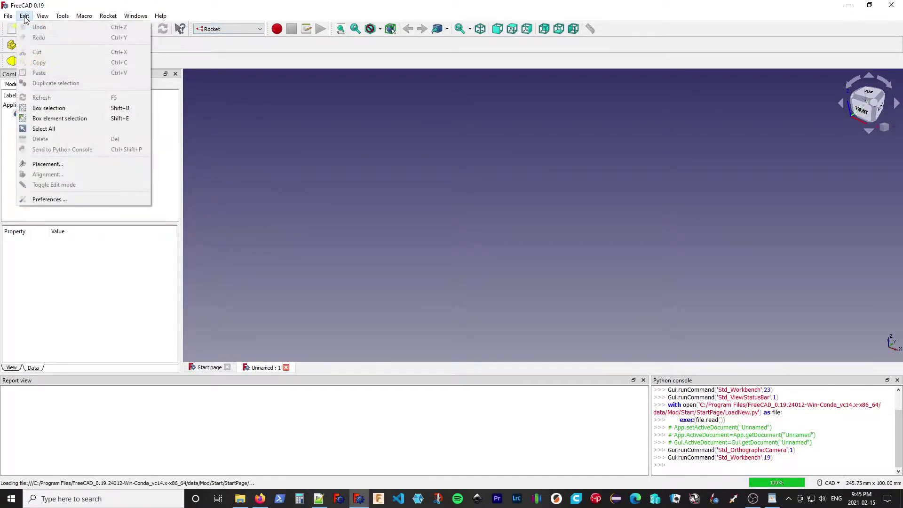
{"action": "left_click", "coordinate": [51, 200]}
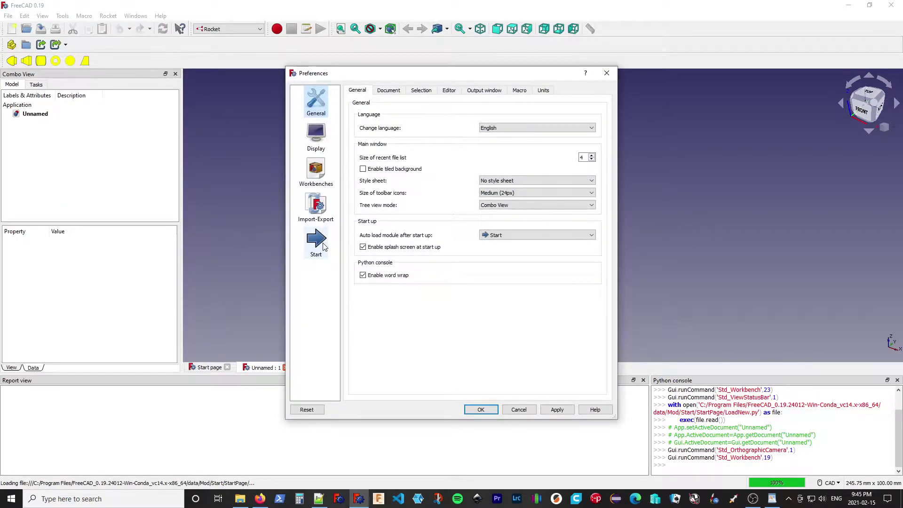
{"action": "left_click", "coordinate": [316, 243]}
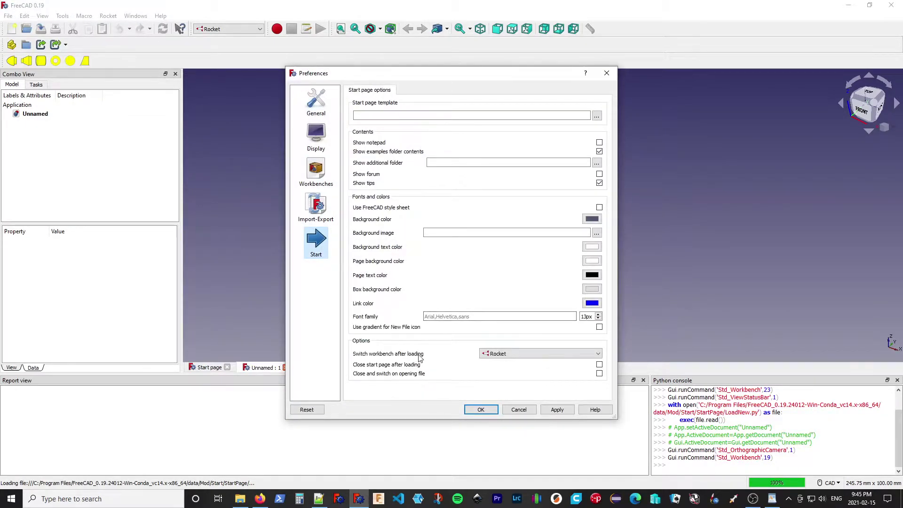
{"action": "left_click", "coordinate": [599, 353]}
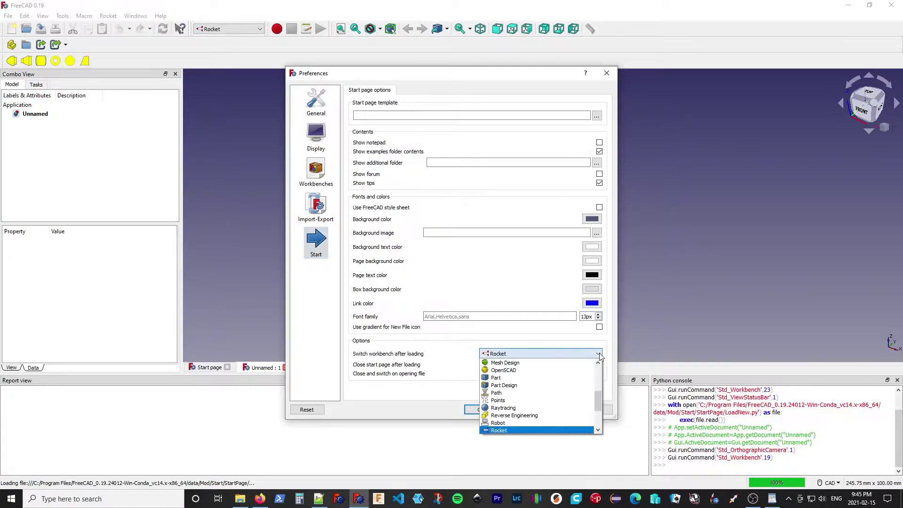
{"action": "left_click", "coordinate": [459, 354]}
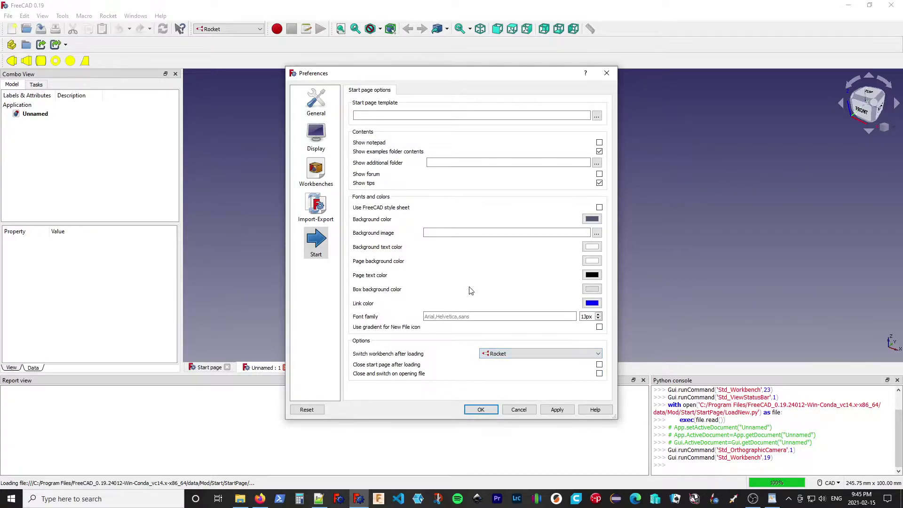
Step: Close the preferences and add a new nose cone, 60 mm long with radius 10 mm
{"action": "left_click", "coordinate": [606, 74]}
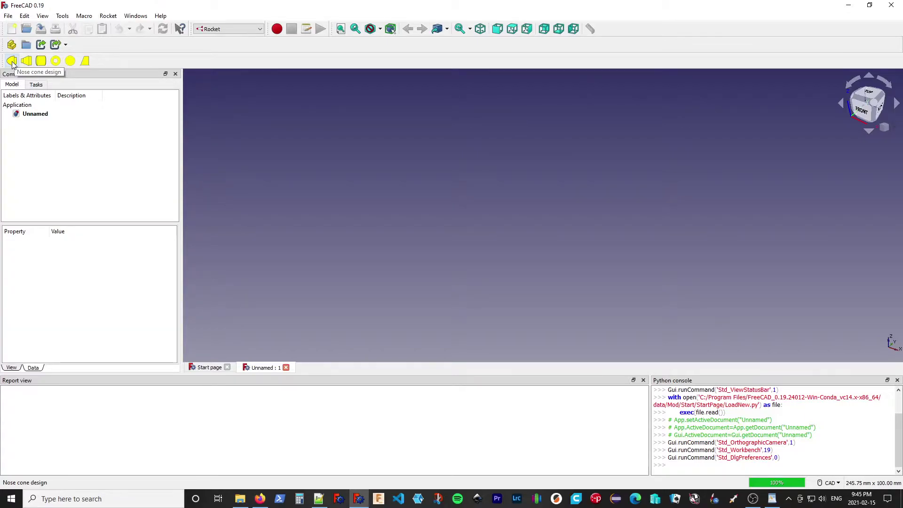
{"action": "left_click", "coordinate": [108, 16]}
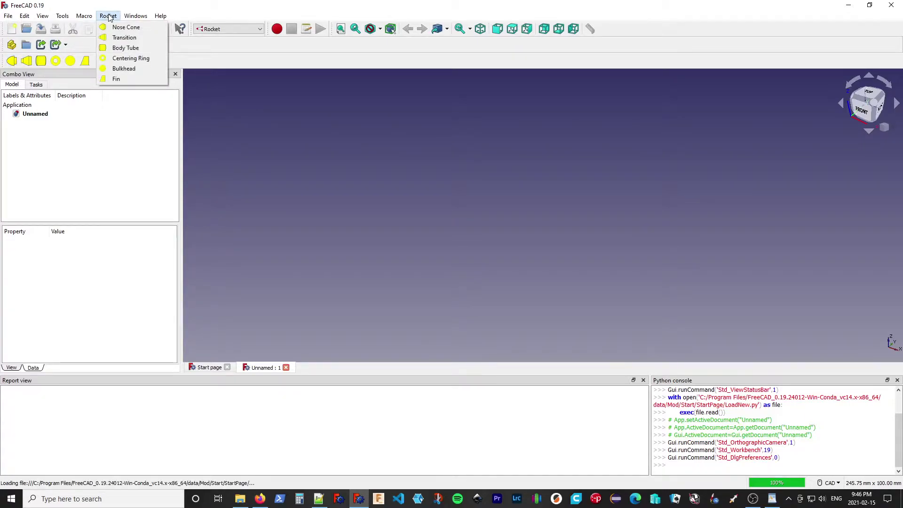
{"action": "left_click", "coordinate": [125, 27]}
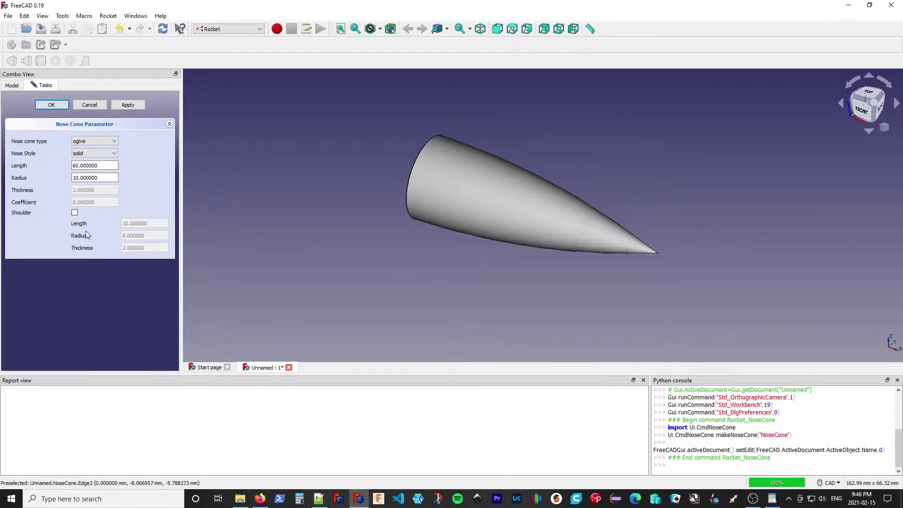
Step: Give the nose cone a shoulder, keep the ogive type, and bring up the Wikipedia article
{"action": "left_click", "coordinate": [75, 213]}
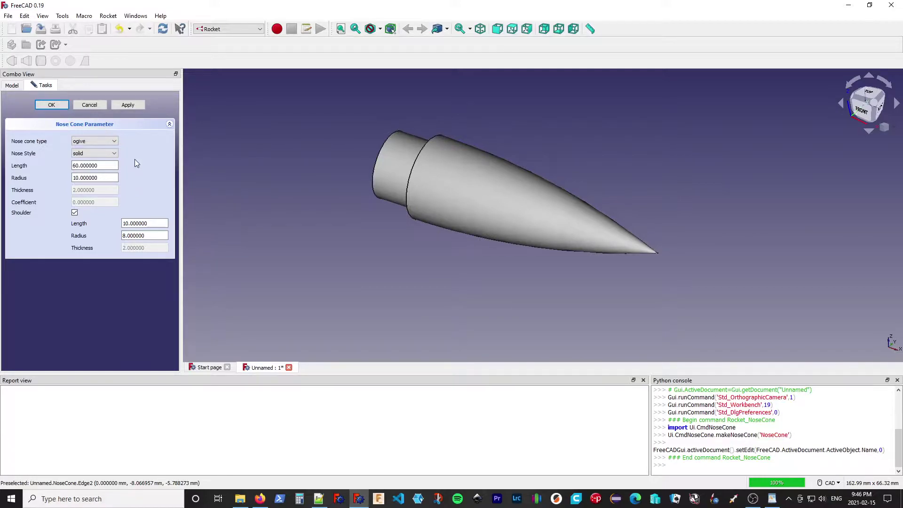
{"action": "left_click", "coordinate": [114, 142]}
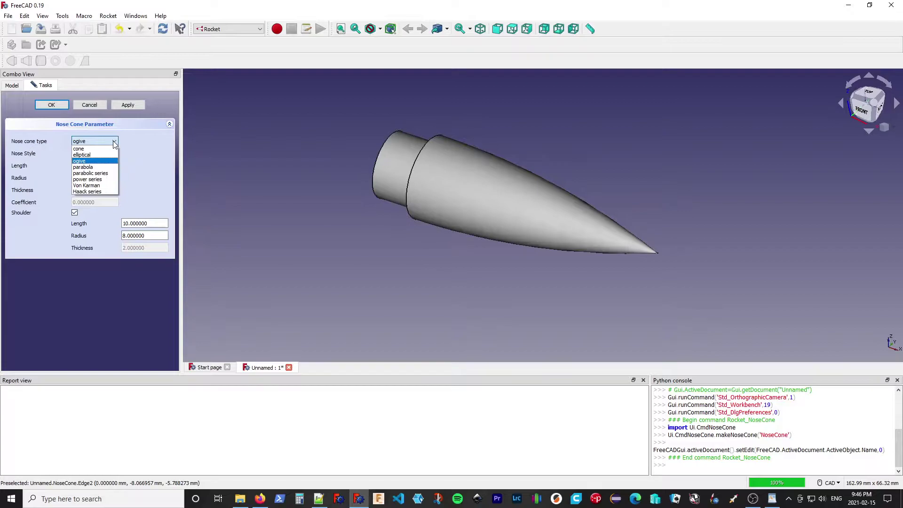
{"action": "left_click", "coordinate": [114, 143]}
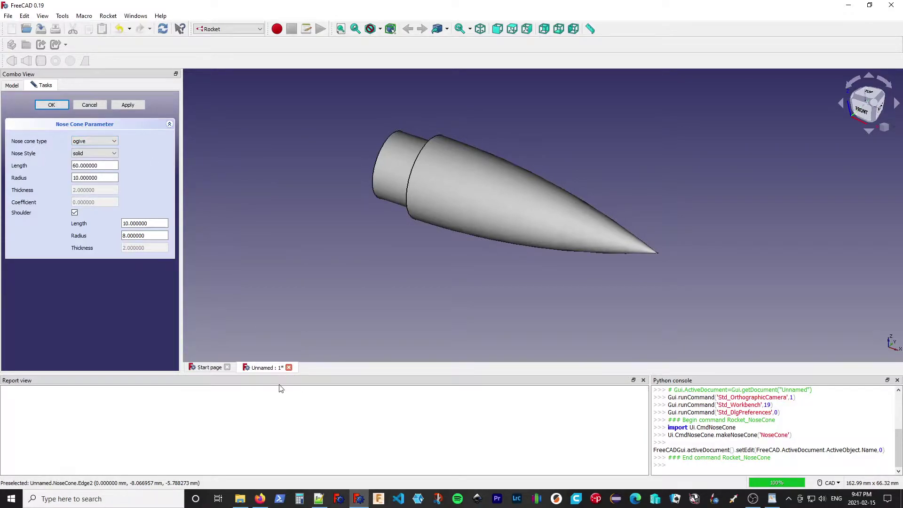
{"action": "left_click", "coordinate": [260, 499]}
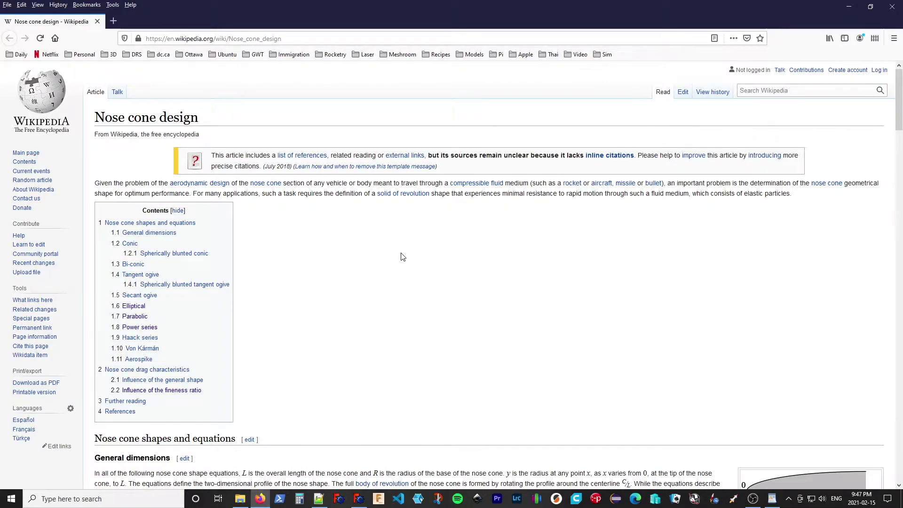
Step: Scroll through the Wikipedia nose cone shapes and equations section
{"action": "scroll", "coordinate": [403, 257], "scroll_direction": "down", "scroll_amount": 6}
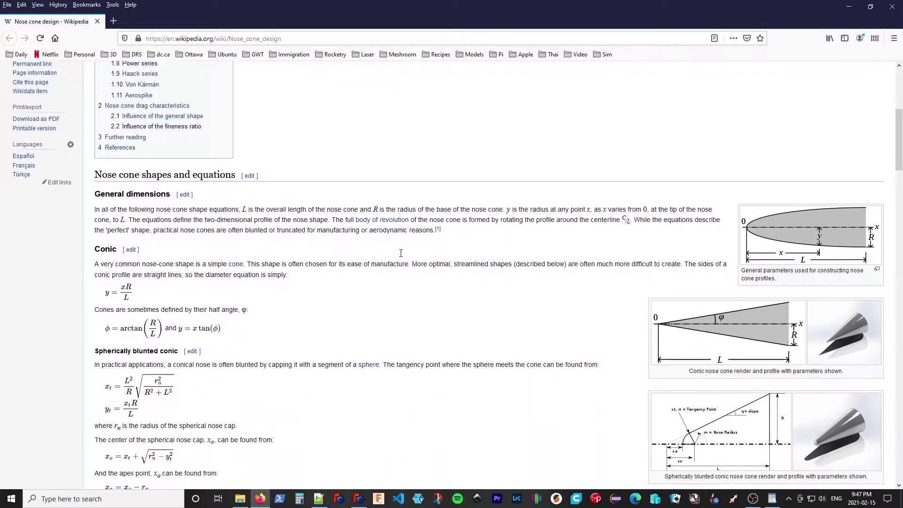
{"action": "scroll", "coordinate": [401, 253], "scroll_direction": "down", "scroll_amount": 3}
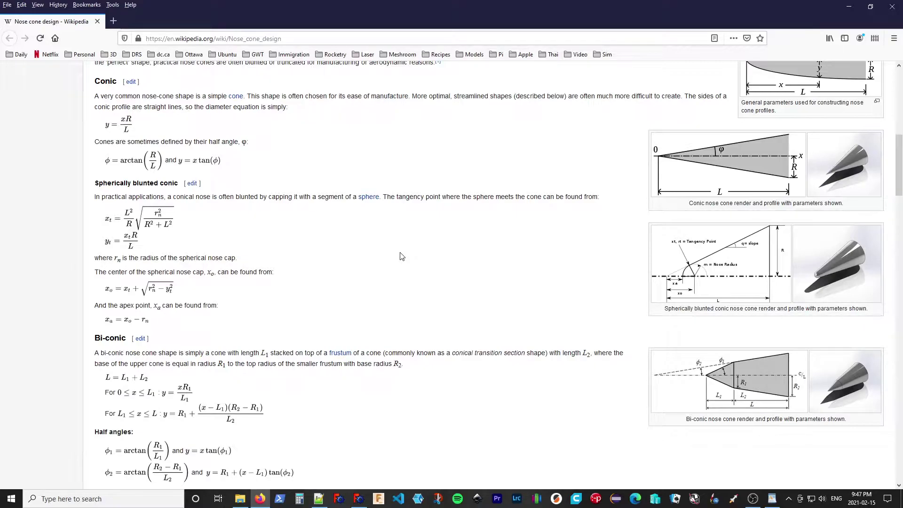
{"action": "scroll", "coordinate": [401, 256], "scroll_direction": "down", "scroll_amount": 5}
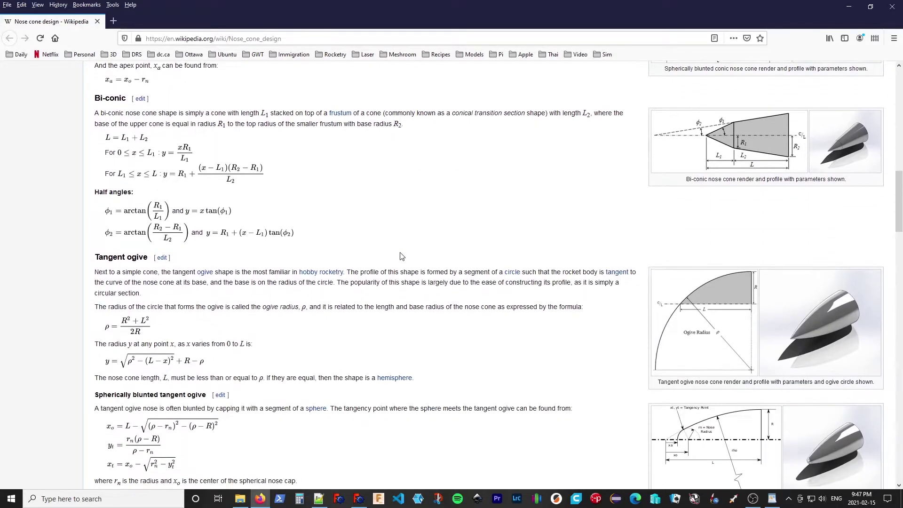
{"action": "scroll", "coordinate": [401, 257], "scroll_direction": "up", "scroll_amount": 9}
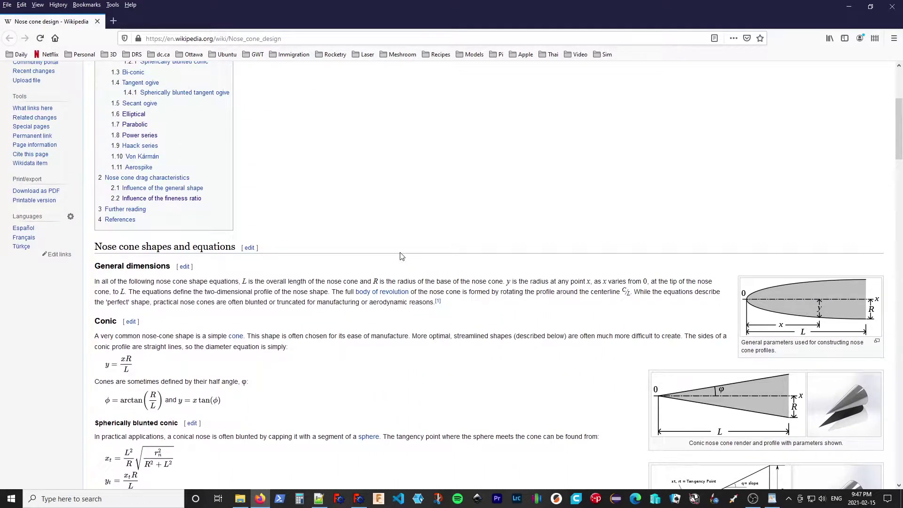
{"action": "scroll", "coordinate": [400, 256], "scroll_direction": "up", "scroll_amount": 1}
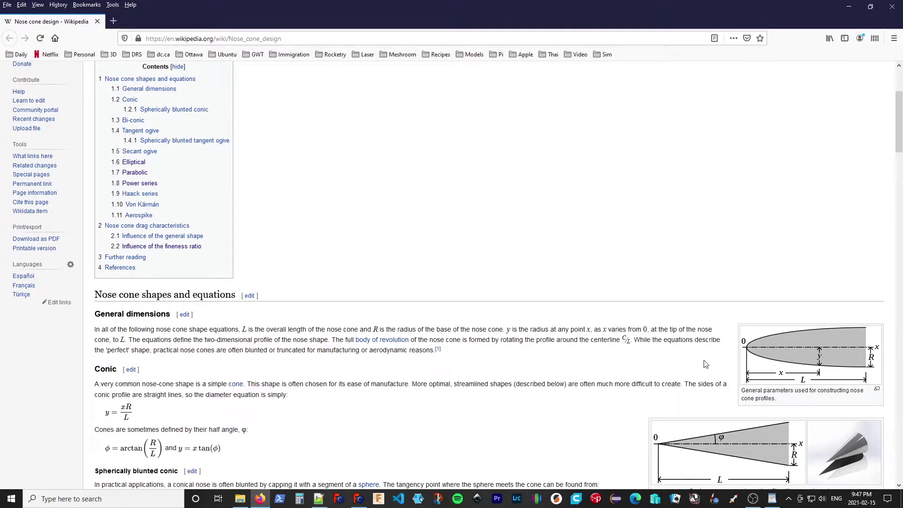
{"action": "scroll", "coordinate": [557, 310], "scroll_direction": "up", "scroll_amount": 2}
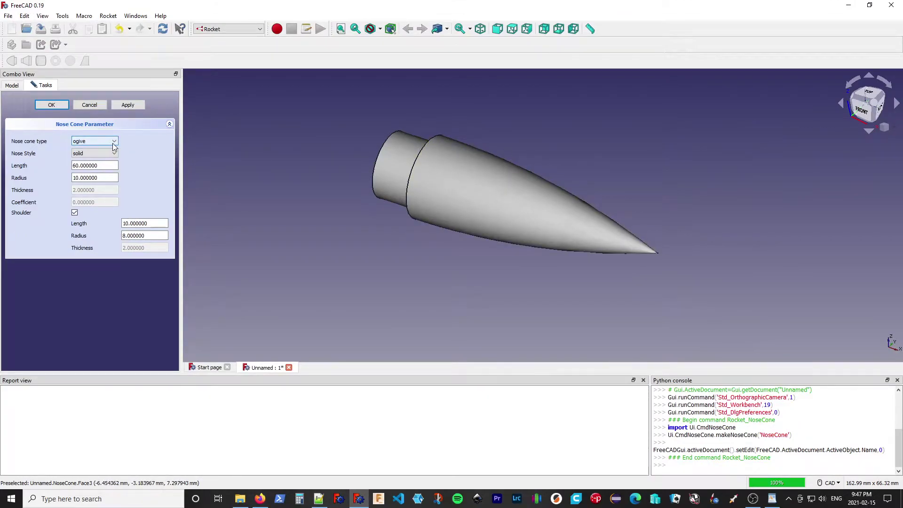
Step: Change the nose cone type to cone, then to elliptical
{"action": "left_click", "coordinate": [113, 142]}
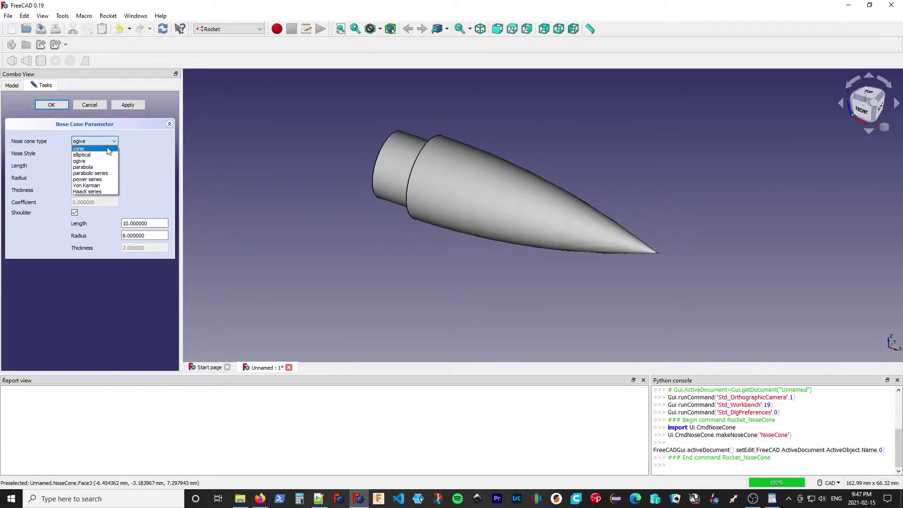
{"action": "left_click", "coordinate": [106, 147]}
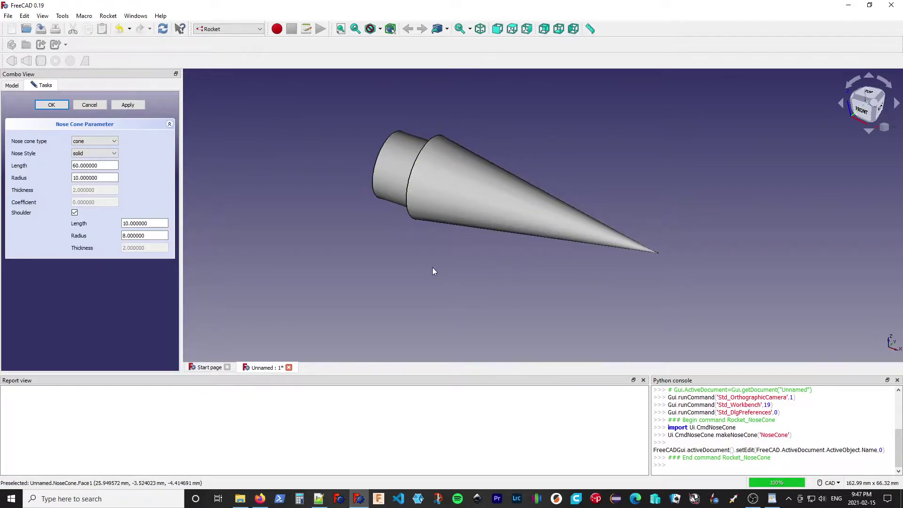
{"action": "left_click", "coordinate": [113, 141]}
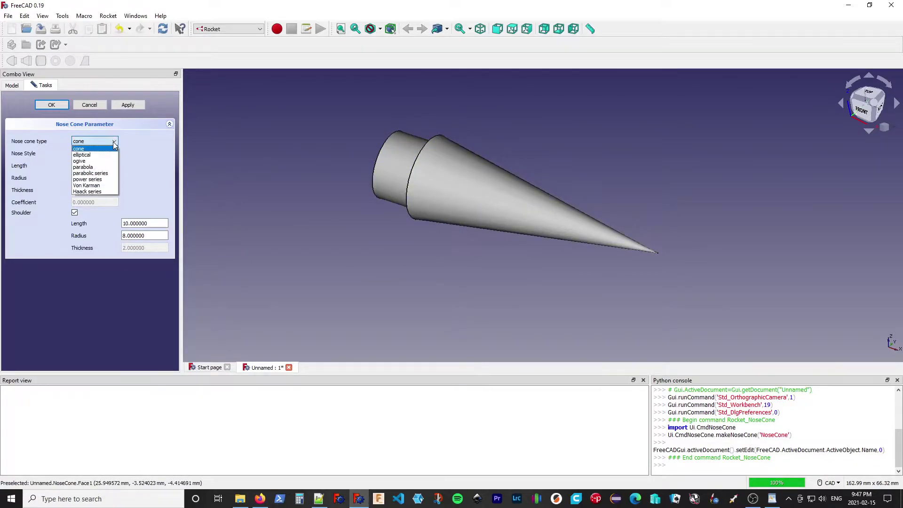
{"action": "left_click", "coordinate": [110, 154]}
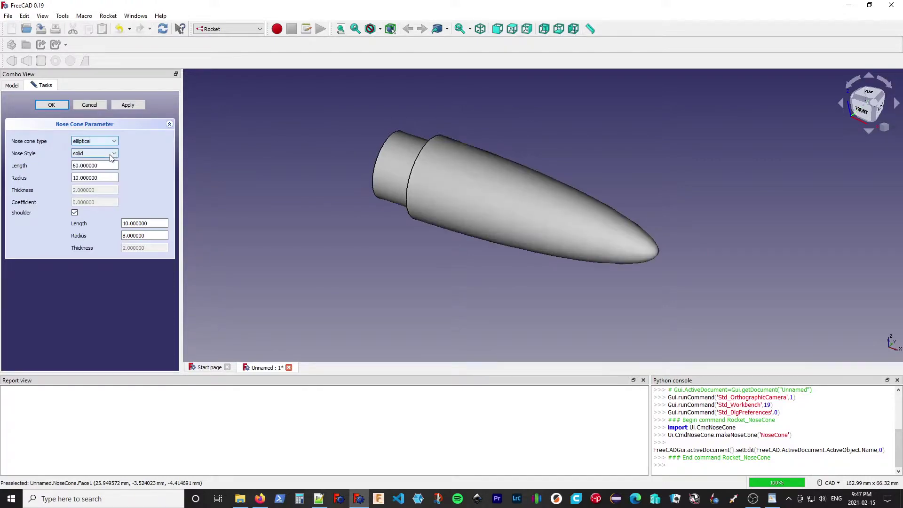
Step: Return to Firefox and scroll the Nose cone design article to the Elliptical section
{"action": "left_click", "coordinate": [360, 503]}
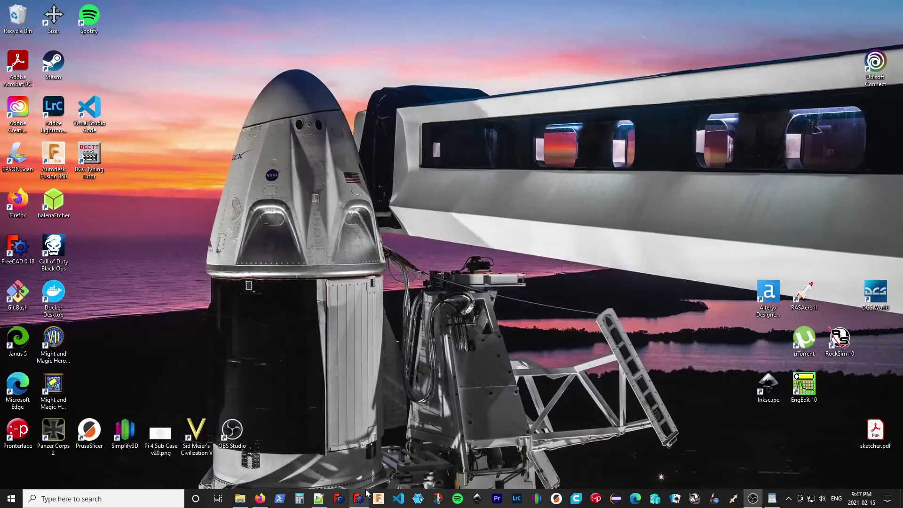
{"action": "left_click", "coordinate": [361, 500]}
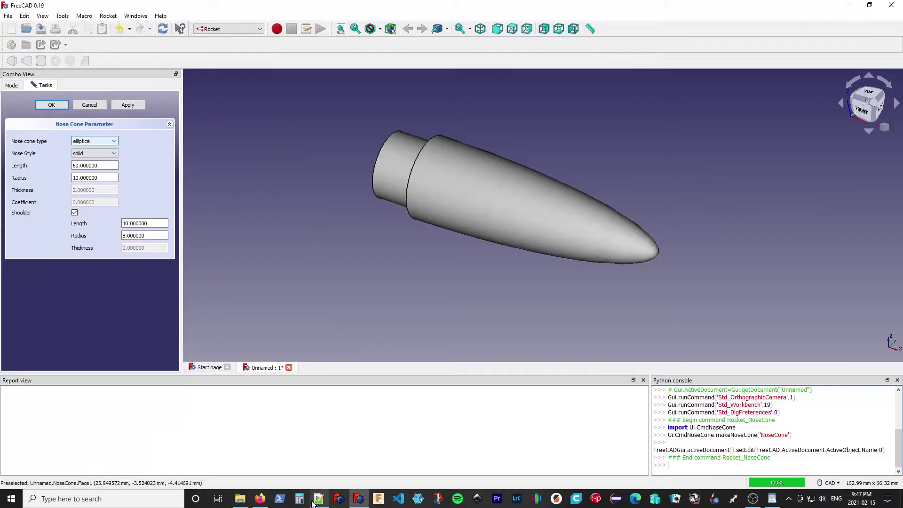
{"action": "left_click", "coordinate": [260, 499]}
{"action": "scroll", "coordinate": [522, 217], "scroll_direction": "down", "scroll_amount": 15}
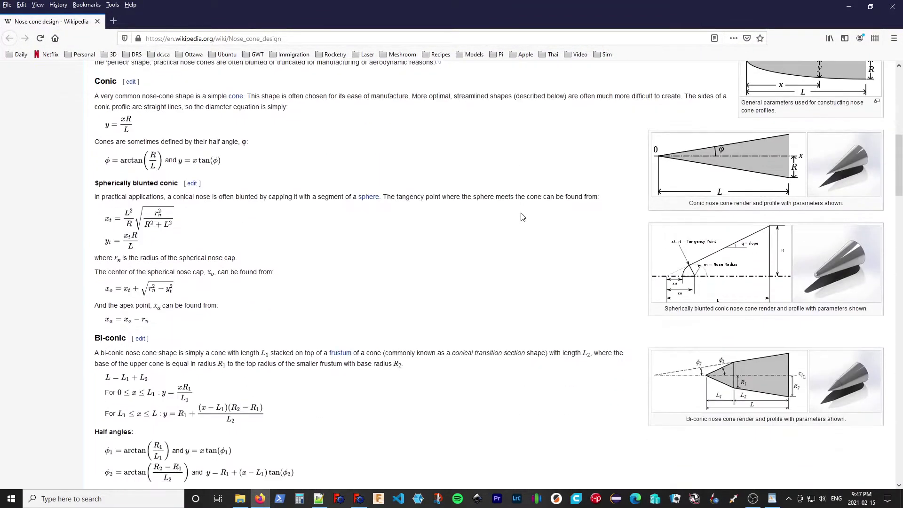
{"action": "scroll", "coordinate": [522, 217], "scroll_direction": "down", "scroll_amount": 9}
{"action": "scroll", "coordinate": [521, 217], "scroll_direction": "up", "scroll_amount": 1}
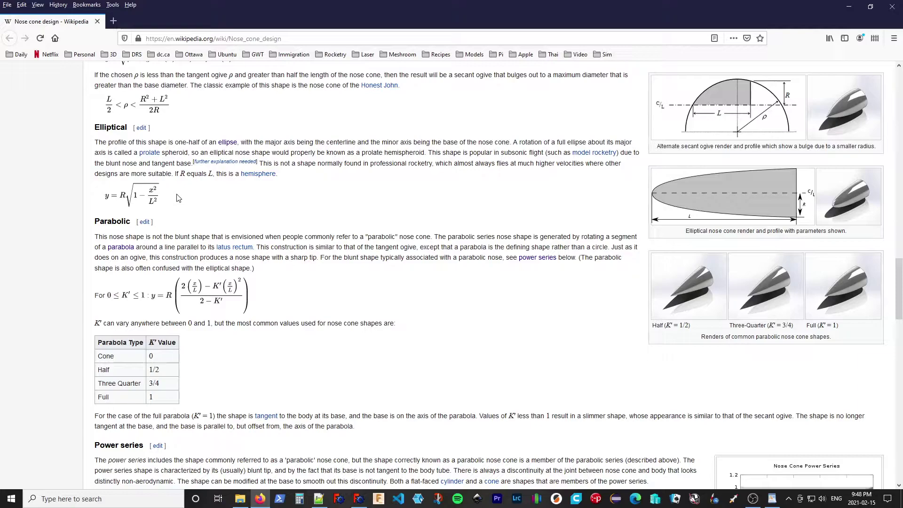
Step: In FreeCAD, set the nose cone type to ogive, then go back to the Wikipedia article
{"action": "left_click", "coordinate": [358, 500]}
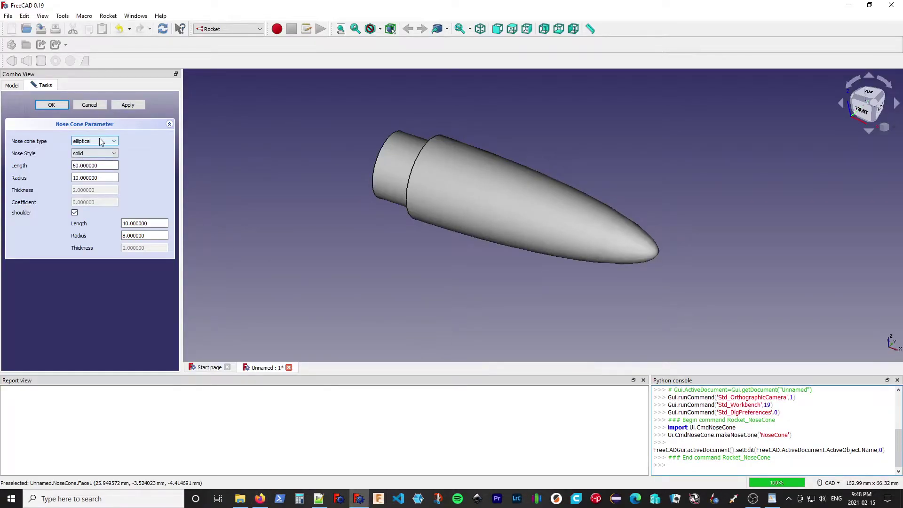
{"action": "left_click", "coordinate": [100, 140]}
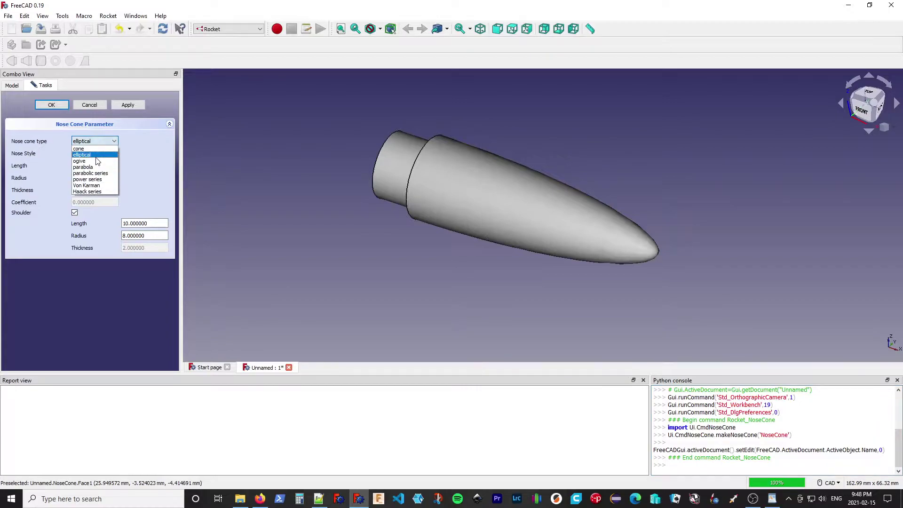
{"action": "left_click", "coordinate": [97, 161]}
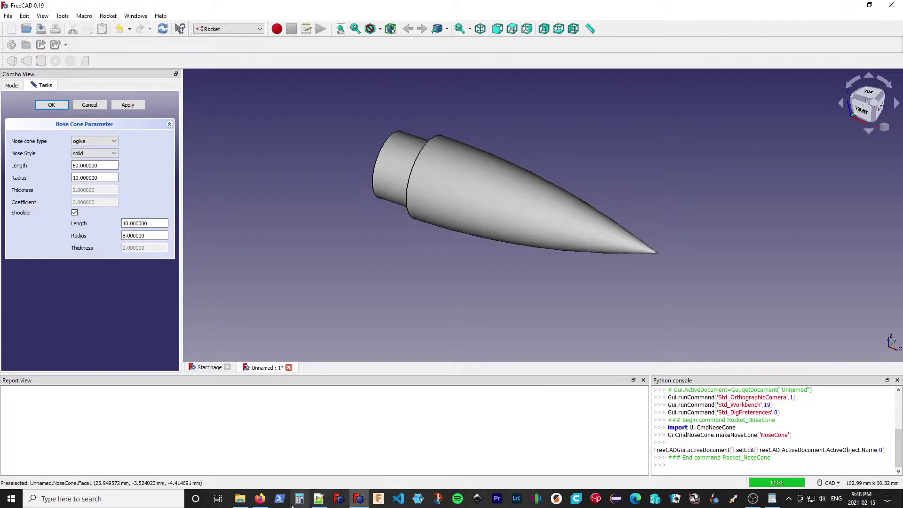
{"action": "mouse_move", "coordinate": [264, 503]}
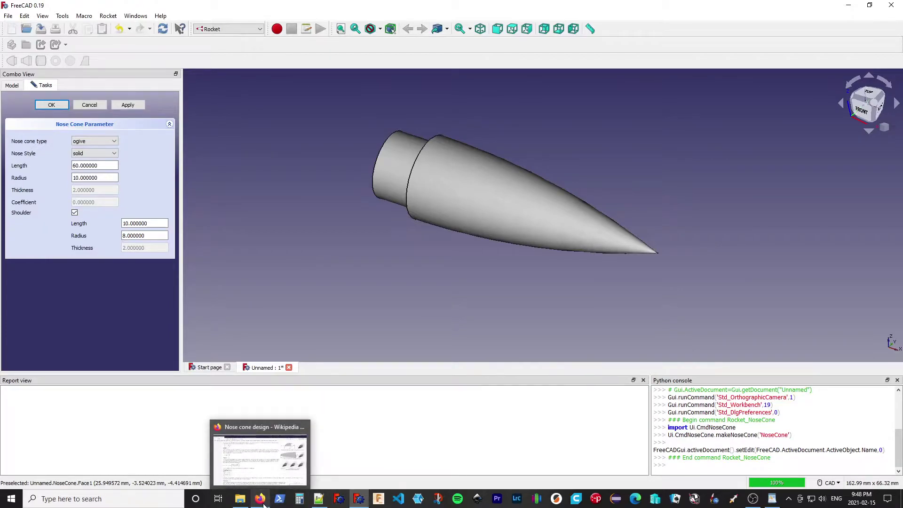
{"action": "left_click", "coordinate": [264, 504]}
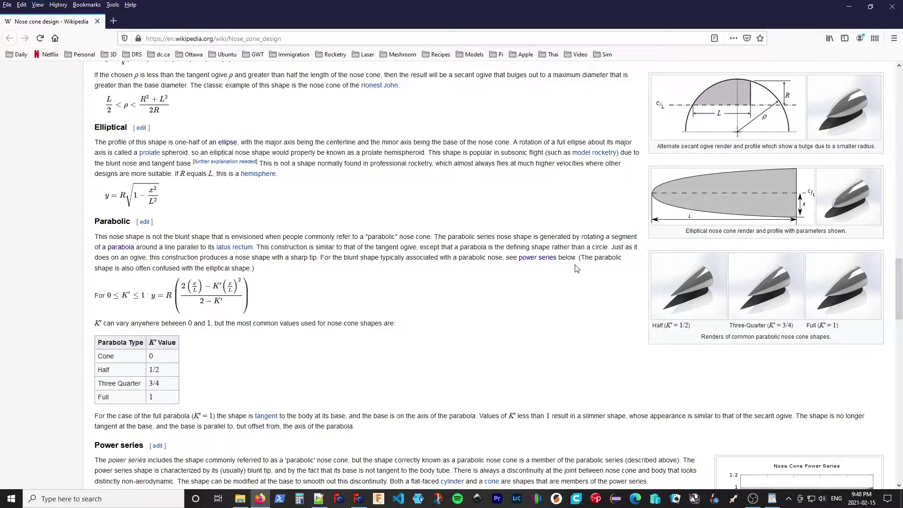
Step: Scroll the article to the Tangent ogive and Secant ogive sections
{"action": "scroll", "coordinate": [577, 268], "scroll_direction": "down", "scroll_amount": 3}
{"action": "scroll", "coordinate": [577, 268], "scroll_direction": "up", "scroll_amount": 5}
{"action": "scroll", "coordinate": [576, 267], "scroll_direction": "up", "scroll_amount": 5}
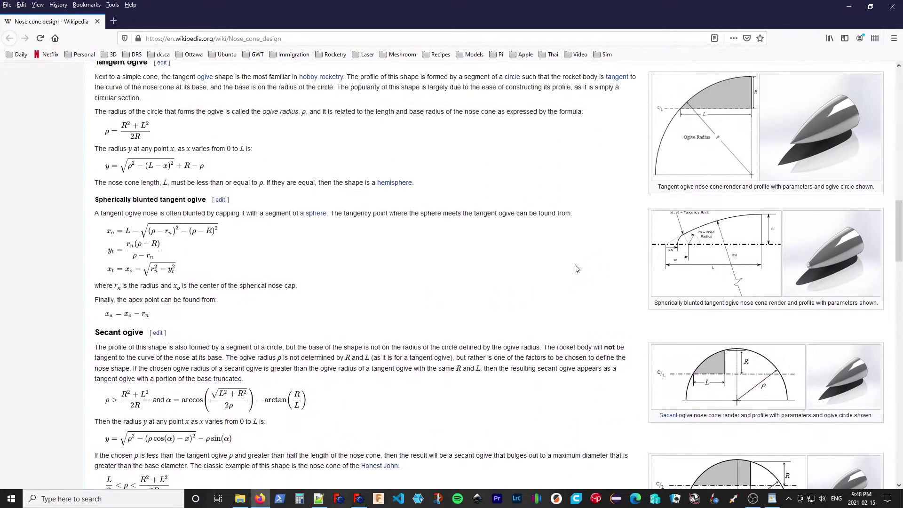
{"action": "scroll", "coordinate": [576, 267], "scroll_direction": "up", "scroll_amount": 1}
{"action": "scroll", "coordinate": [577, 268], "scroll_direction": "down", "scroll_amount": 1}
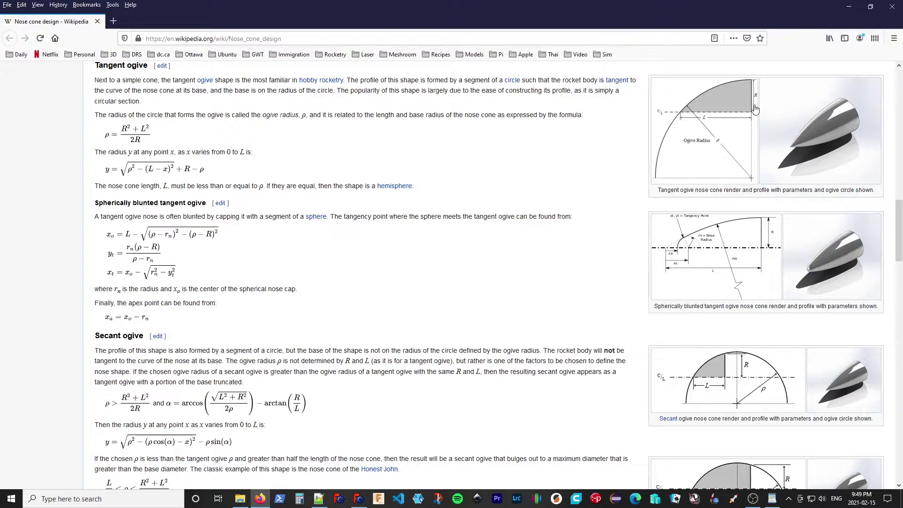
Step: In FreeCAD, change the nose cone type from ogive to parabola
{"action": "left_click", "coordinate": [362, 498]}
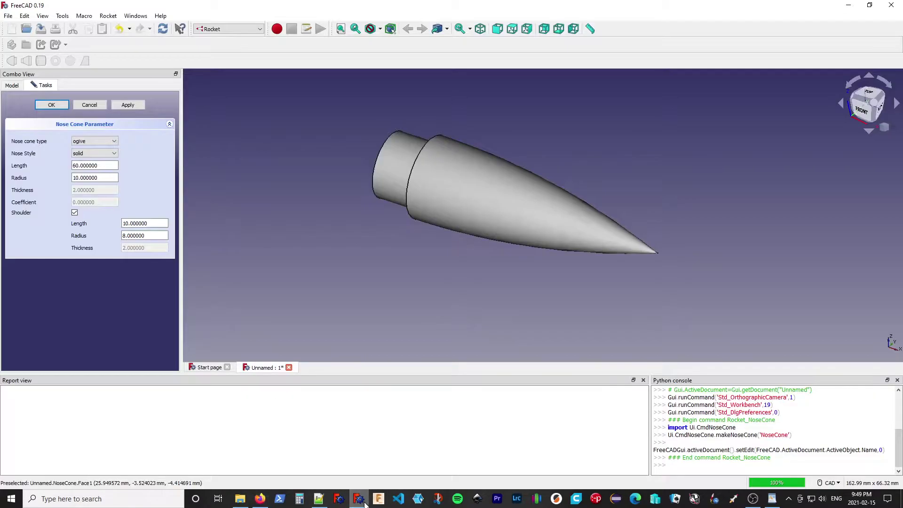
{"action": "left_click", "coordinate": [114, 144]}
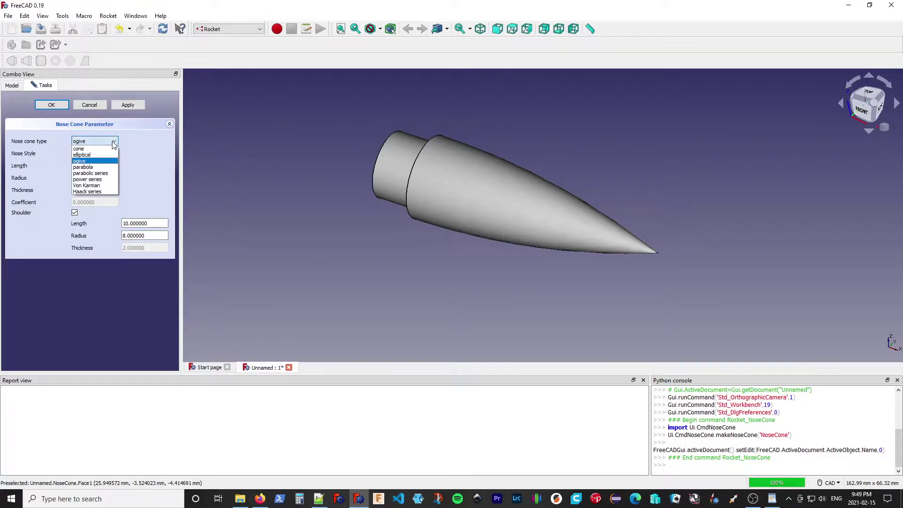
{"action": "left_click", "coordinate": [107, 166]}
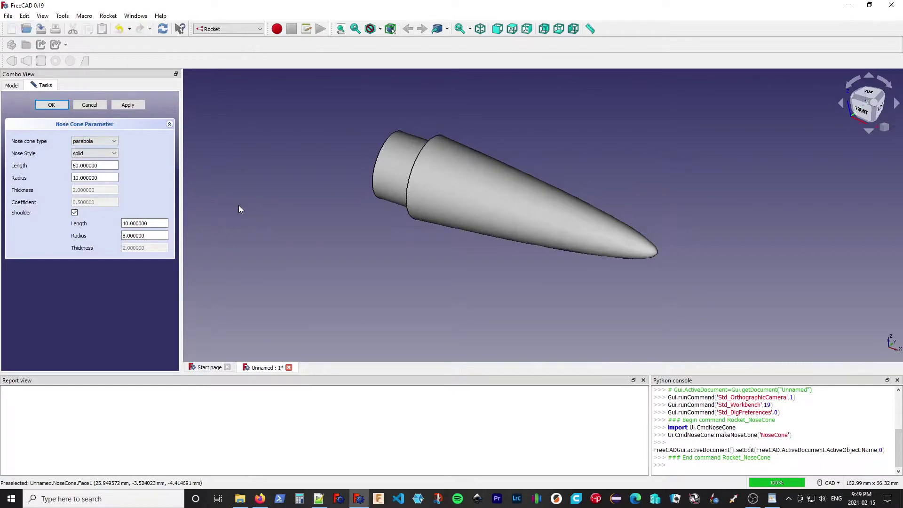
{"action": "left_click", "coordinate": [113, 142]}
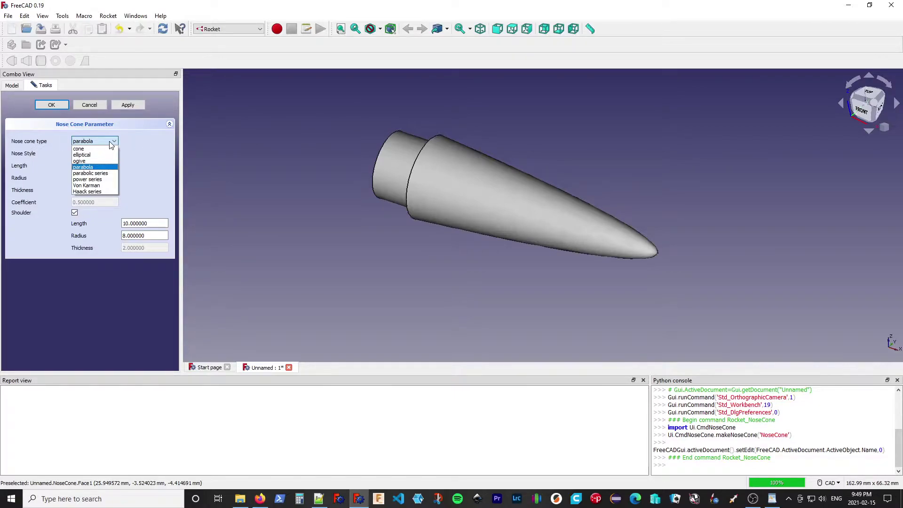
Step: Set the nose cone type to parabolic series, enabling its 0.5 coefficient
{"action": "left_click", "coordinate": [249, 196]}
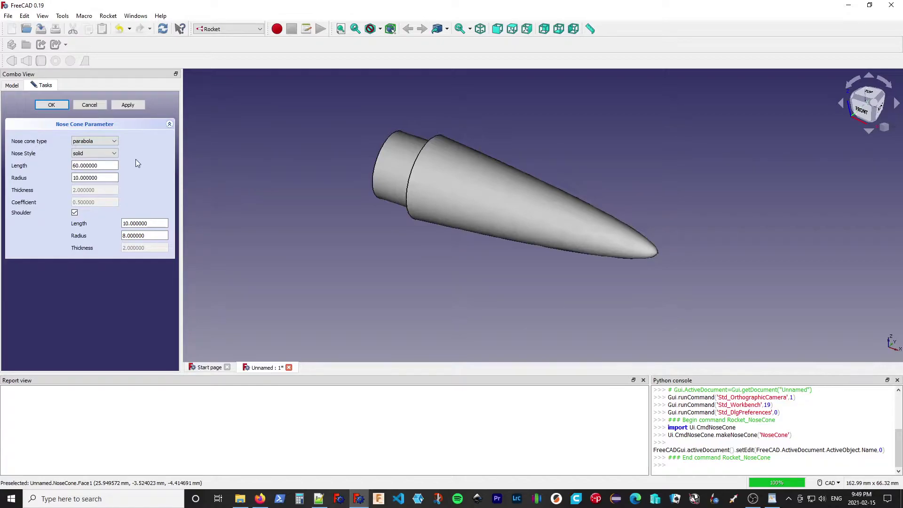
{"action": "left_click", "coordinate": [115, 143]}
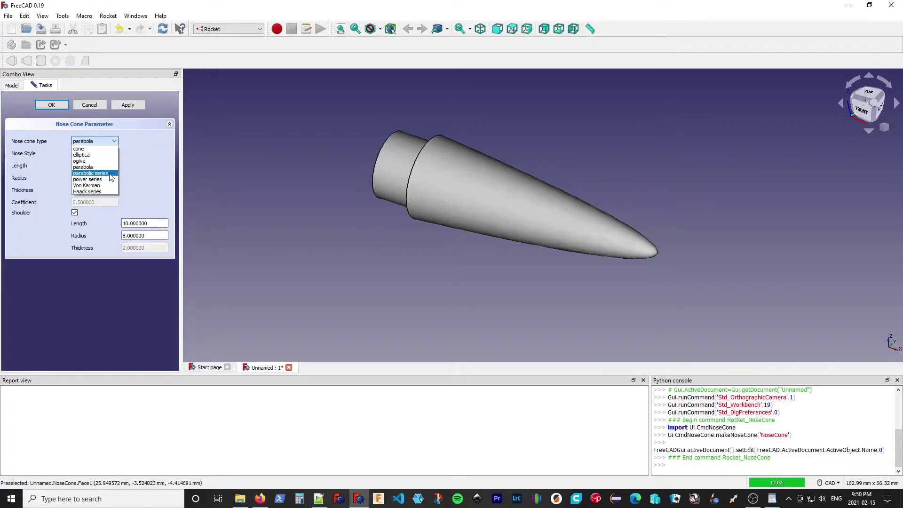
{"action": "left_click", "coordinate": [110, 174]}
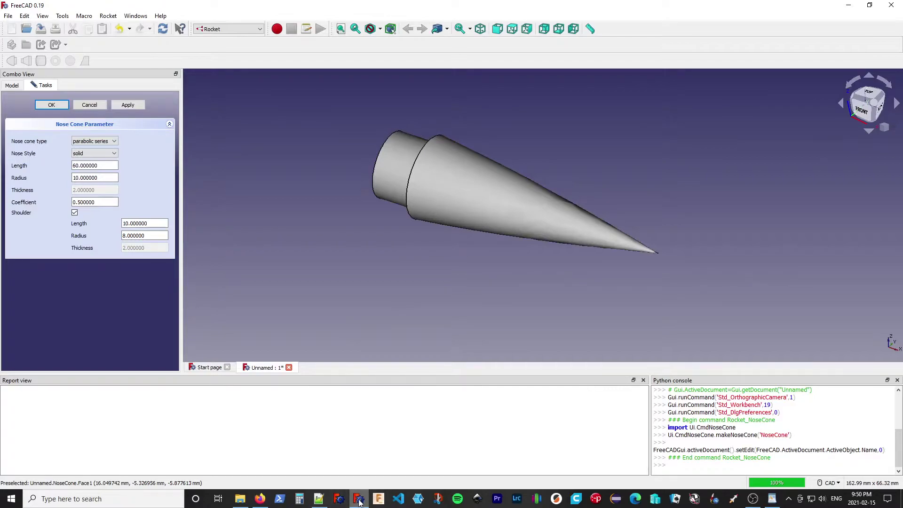
Step: Look up the common K′ values in the Wikipedia article's Parabolic section
{"action": "left_click", "coordinate": [260, 499]}
{"action": "scroll", "coordinate": [509, 225], "scroll_direction": "down", "scroll_amount": 8}
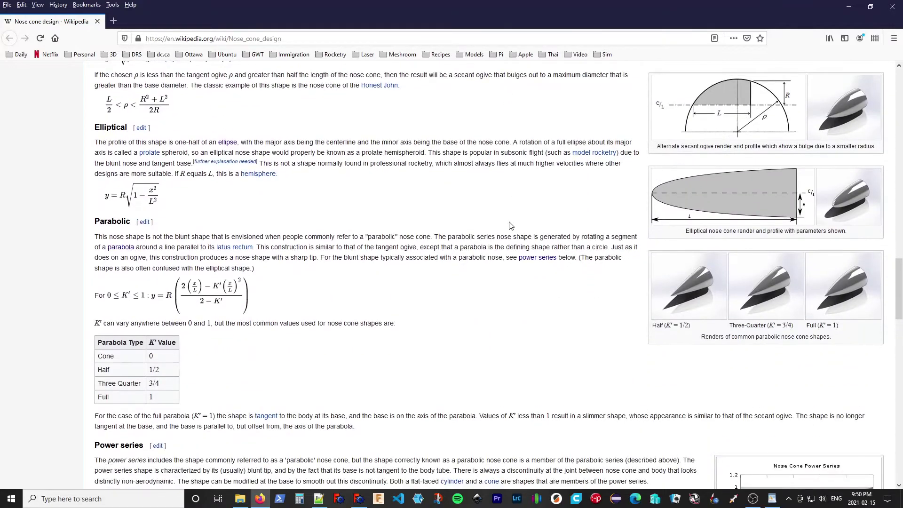
{"action": "scroll", "coordinate": [510, 226], "scroll_direction": "down", "scroll_amount": 3}
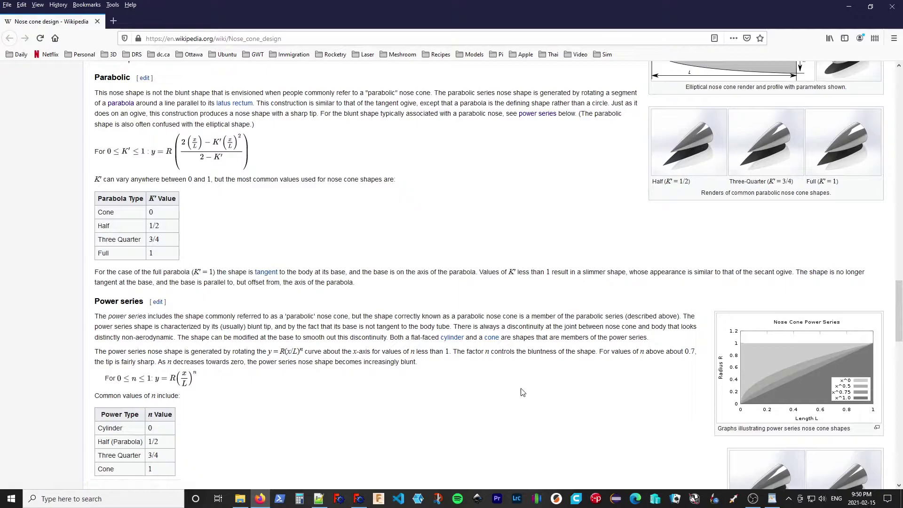
Step: In FreeCAD, change the parabolic coefficient to 0.75, then set it to 1
{"action": "left_click", "coordinate": [359, 498]}
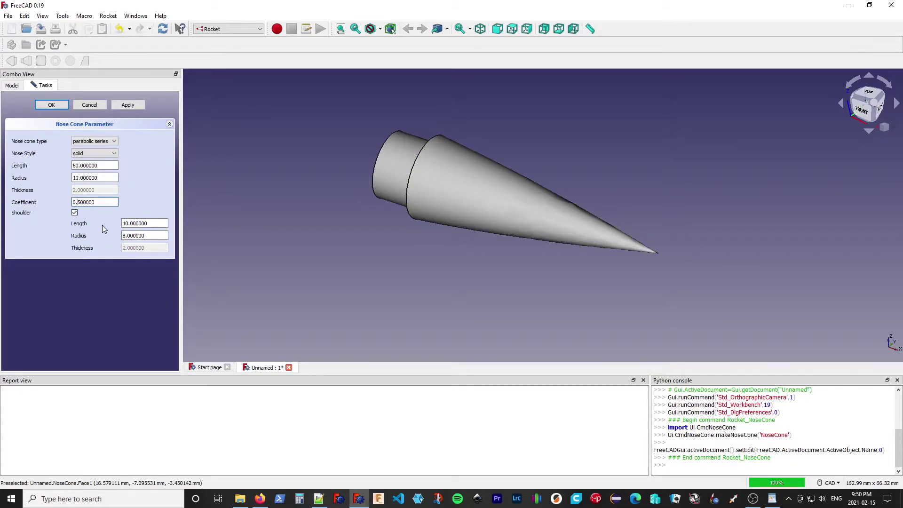
{"action": "type", "text": "7"}
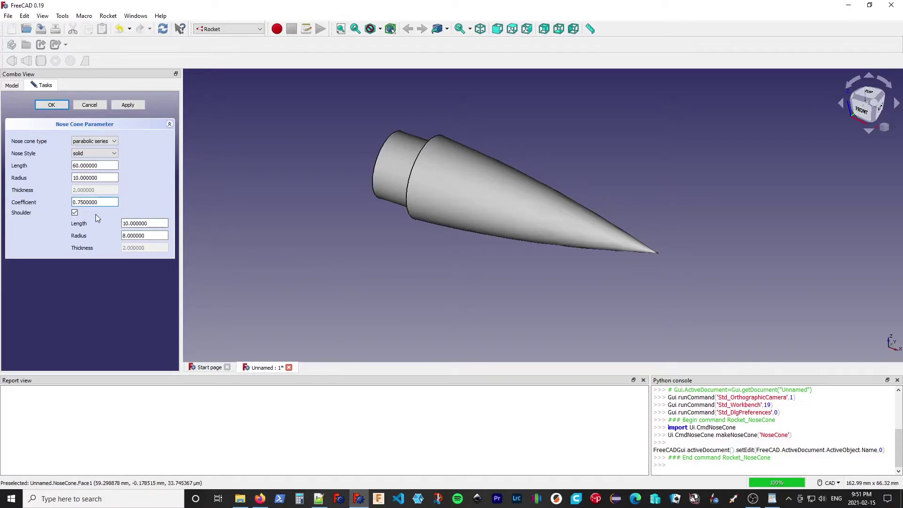
{"action": "left_click_drag", "start_coordinate": [73, 202], "coordinate": [120, 204]}
{"action": "type", "text": "1"}
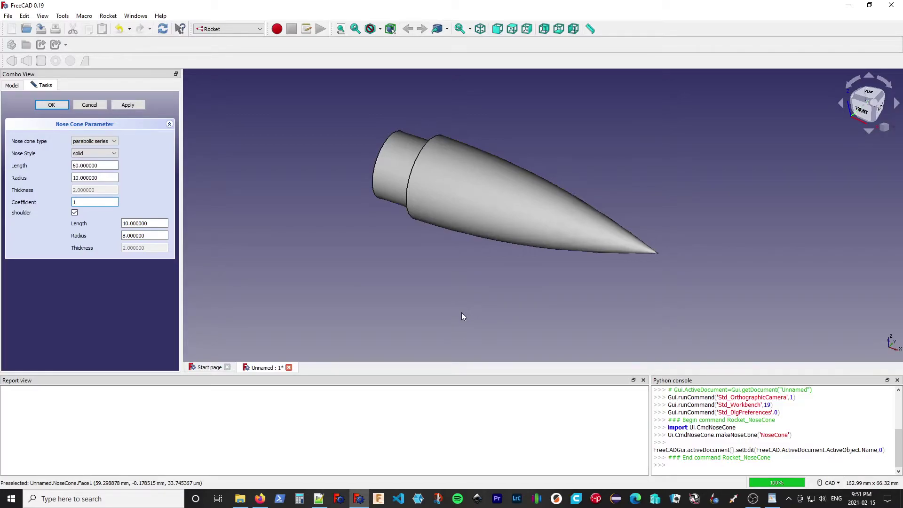
Step: Switch the Nose cone type to power series
{"action": "left_click", "coordinate": [115, 141]}
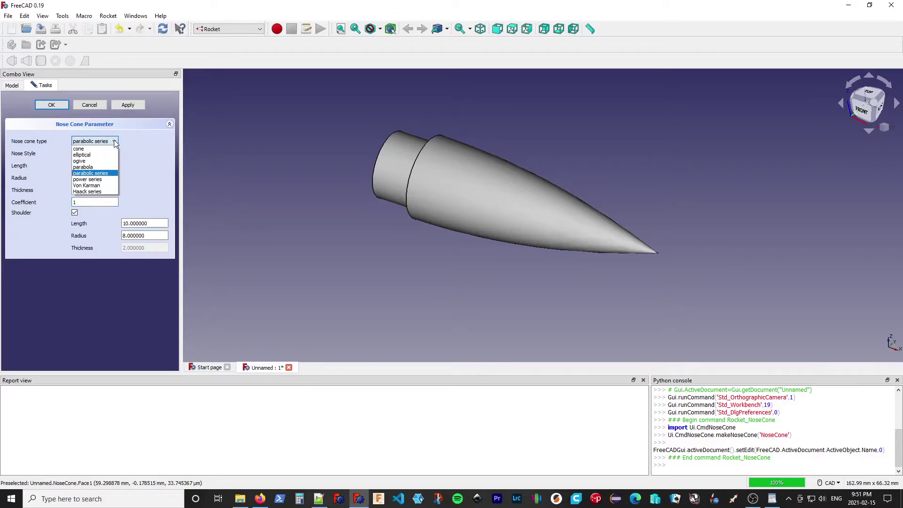
{"action": "left_click", "coordinate": [108, 181]}
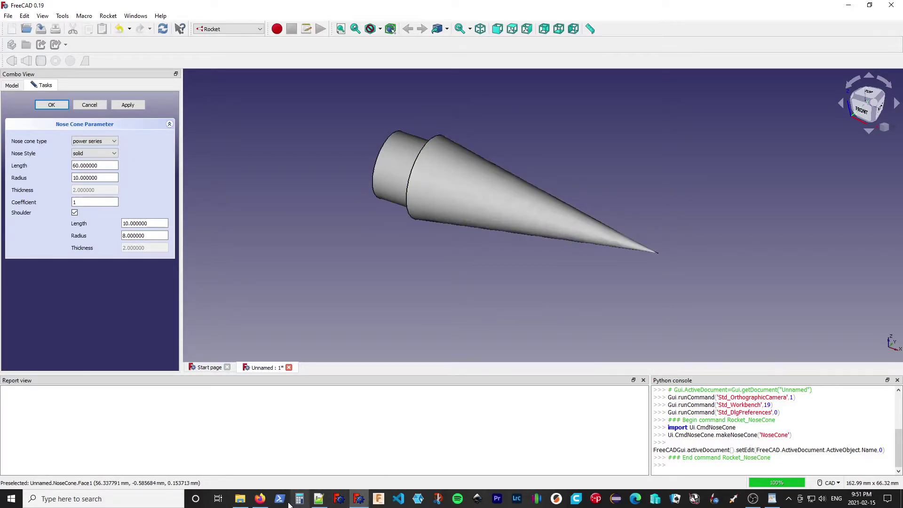
Step: Read the Power series n table, where Cone is 1, and the Haack series section
{"action": "left_click", "coordinate": [260, 498]}
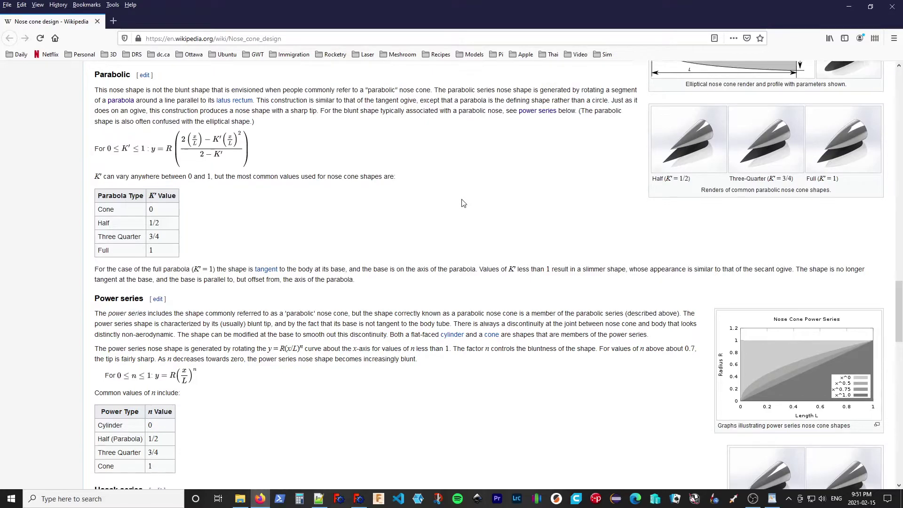
{"action": "scroll", "coordinate": [463, 203], "scroll_direction": "down", "scroll_amount": 5}
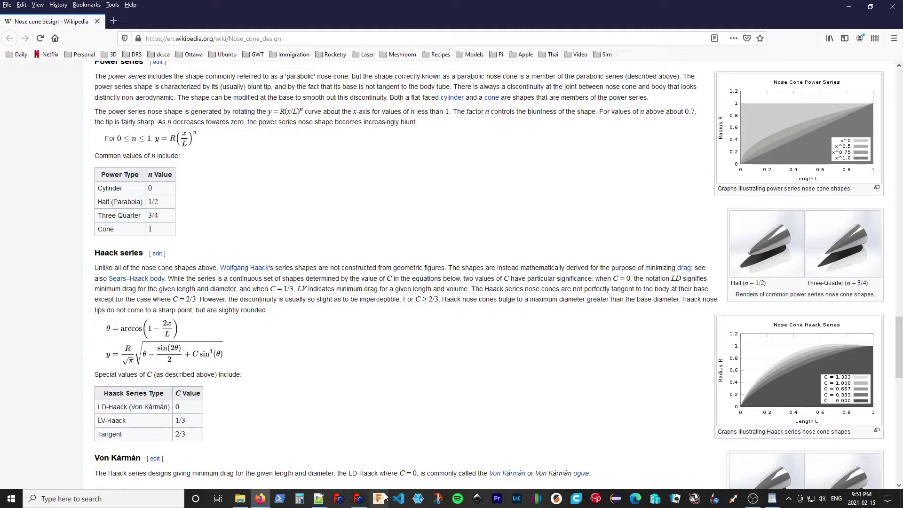
Step: Try power series coefficients 0 and 0.001, then settle on .75
{"action": "left_click", "coordinate": [359, 498]}
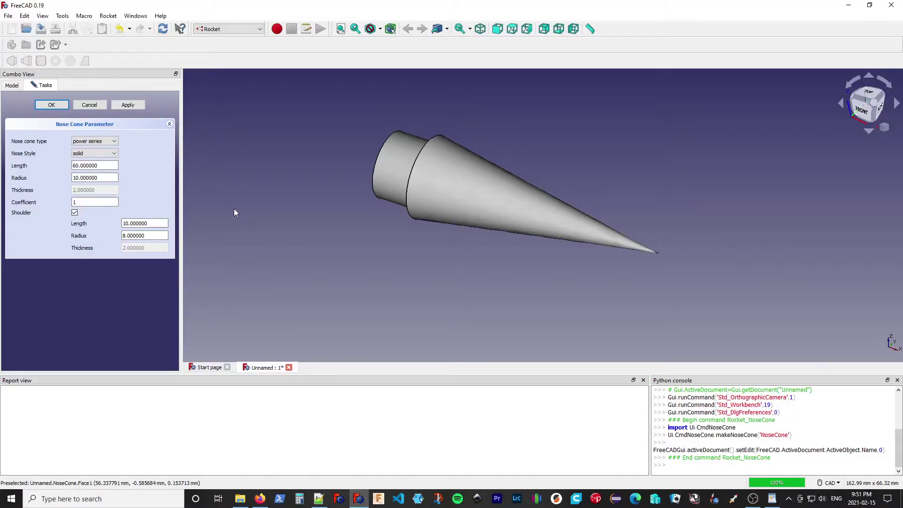
{"action": "double_click", "coordinate": [92, 202]}
{"action": "type", "text": "0"}
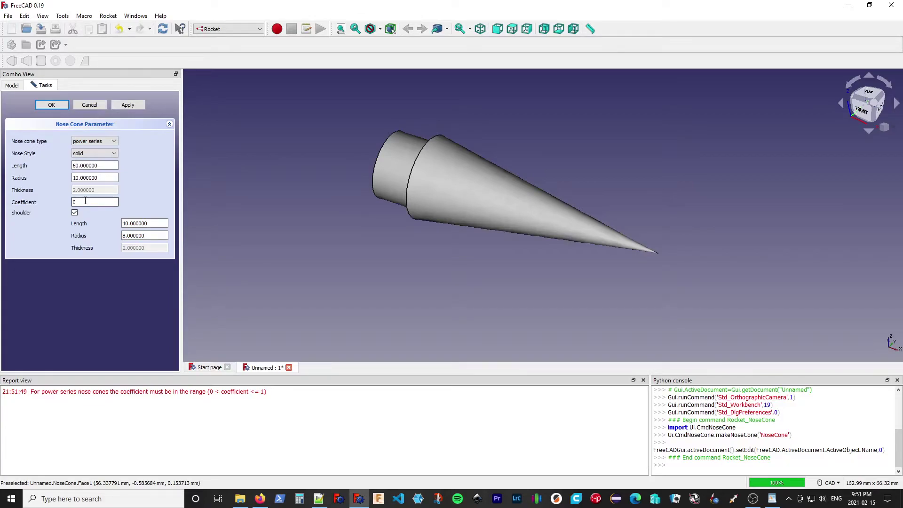
{"action": "type", "text": ".001"}
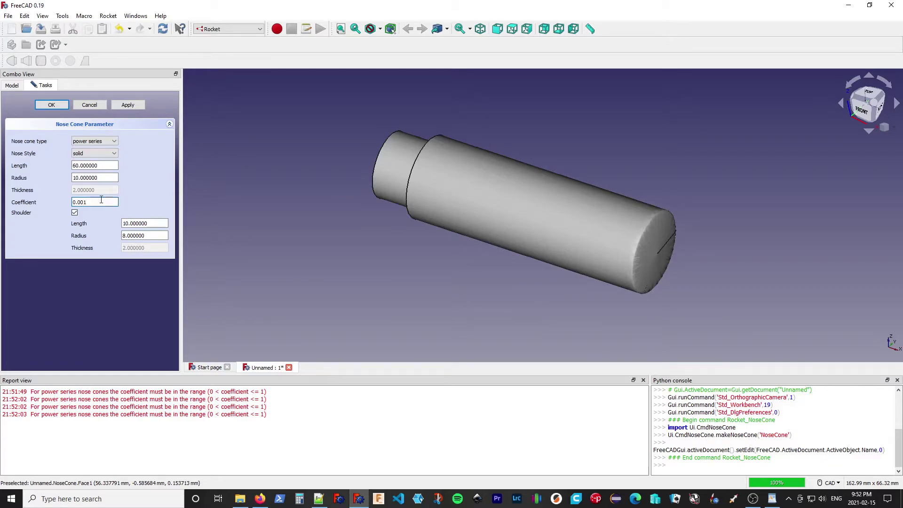
{"action": "left_click_drag", "start_coordinate": [88, 202], "coordinate": [55, 201]}
{"action": "type", "text": "."}
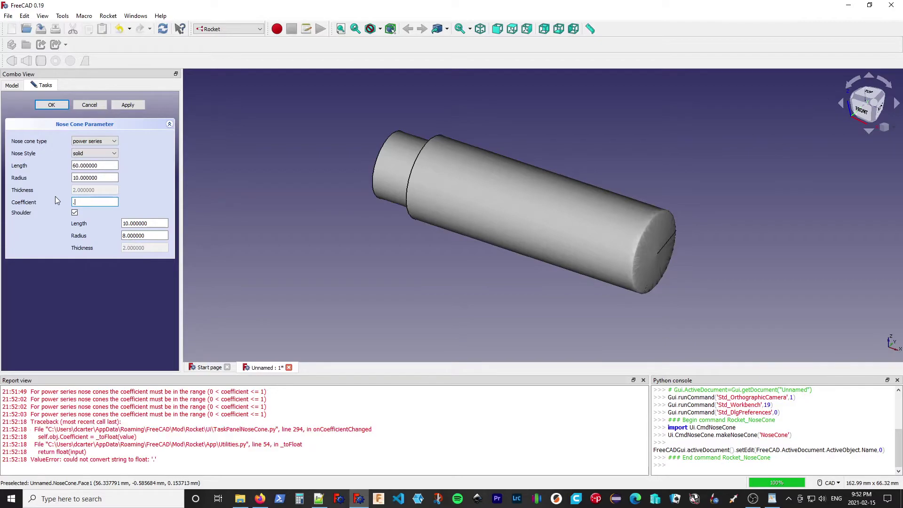
{"action": "type", "text": "5"}
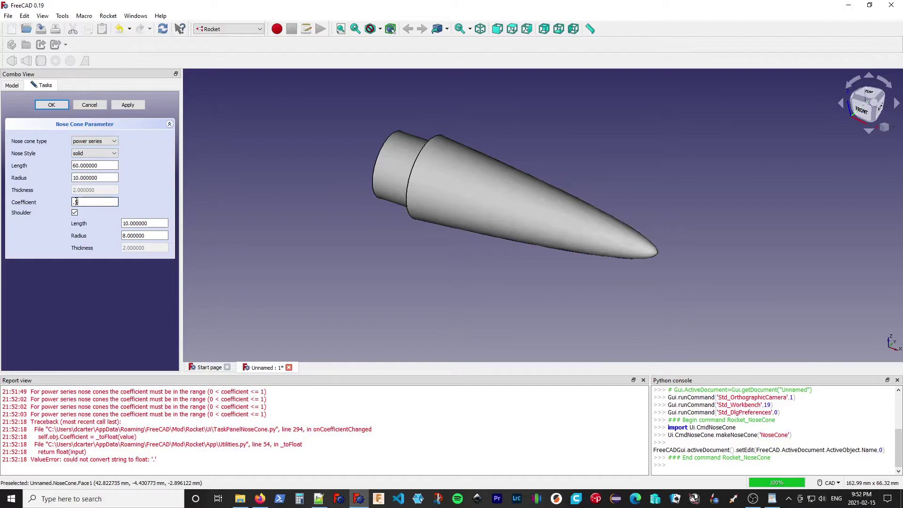
{"action": "type", "text": "7"}
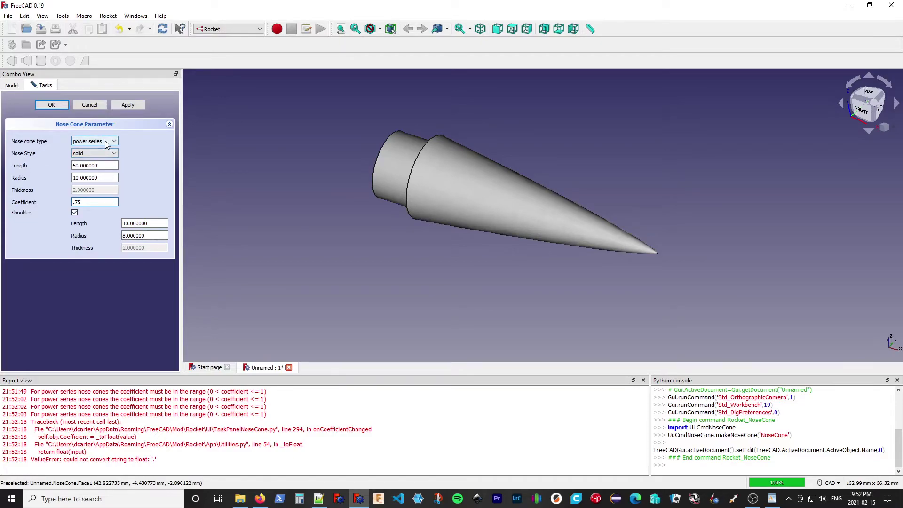
Step: Set the Nose cone type to Haack series
{"action": "left_click", "coordinate": [106, 141]}
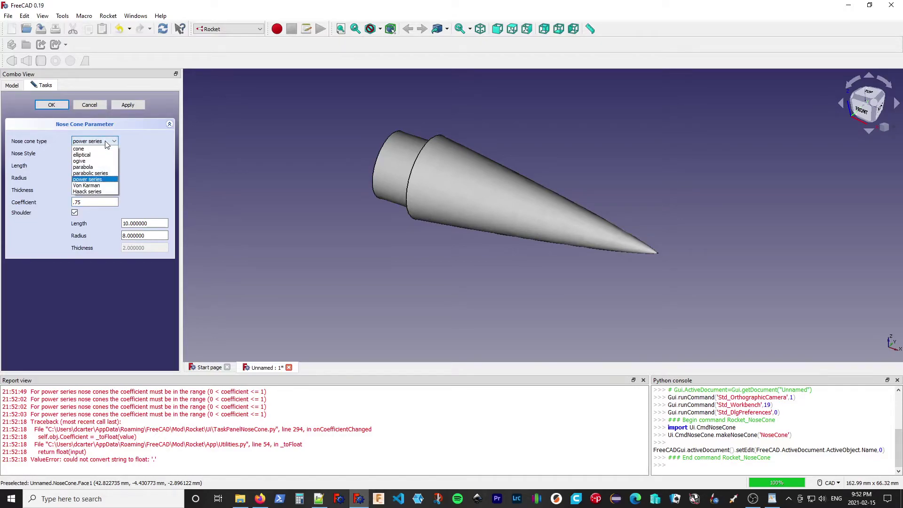
{"action": "left_click", "coordinate": [99, 193]}
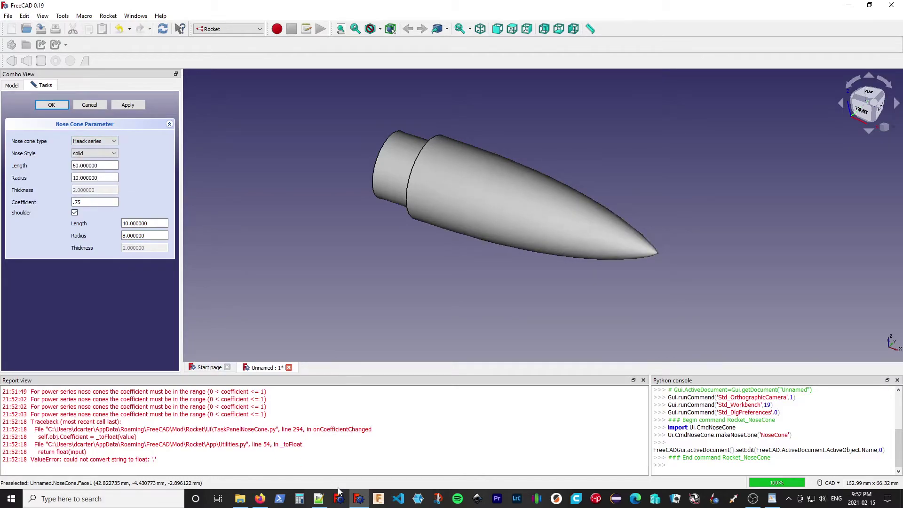
{"action": "left_click", "coordinate": [260, 499]}
{"action": "scroll", "coordinate": [397, 282], "scroll_direction": "down", "scroll_amount": 4}
{"action": "scroll", "coordinate": [398, 282], "scroll_direction": "up", "scroll_amount": 1}
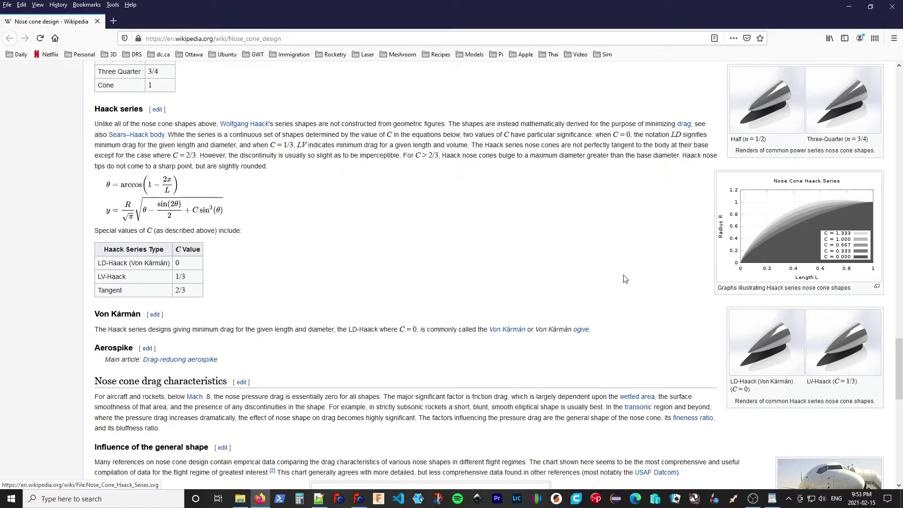
{"action": "left_click", "coordinate": [359, 498]}
Step: Try a Haack coefficient of 2, then switch the Nose cone type to Von Karman
{"action": "left_click_drag", "start_coordinate": [96, 202], "coordinate": [64, 204]}
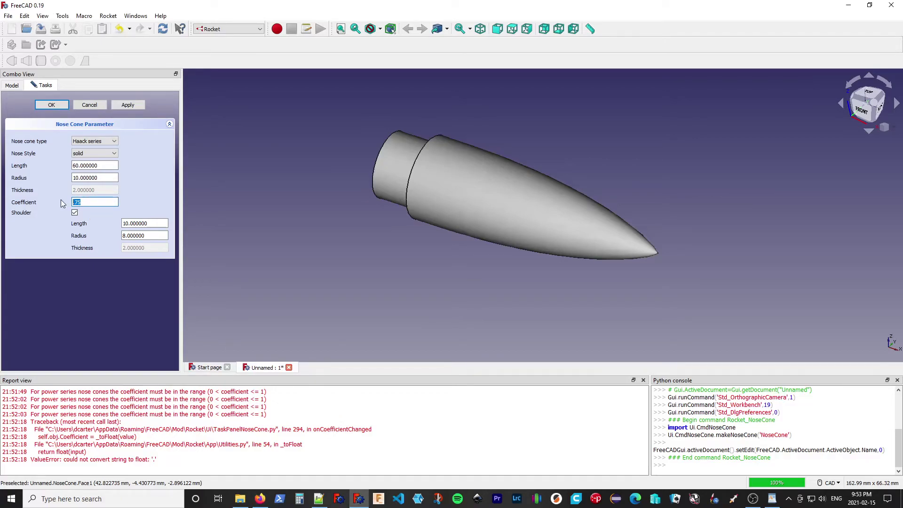
{"action": "type", "text": "2"}
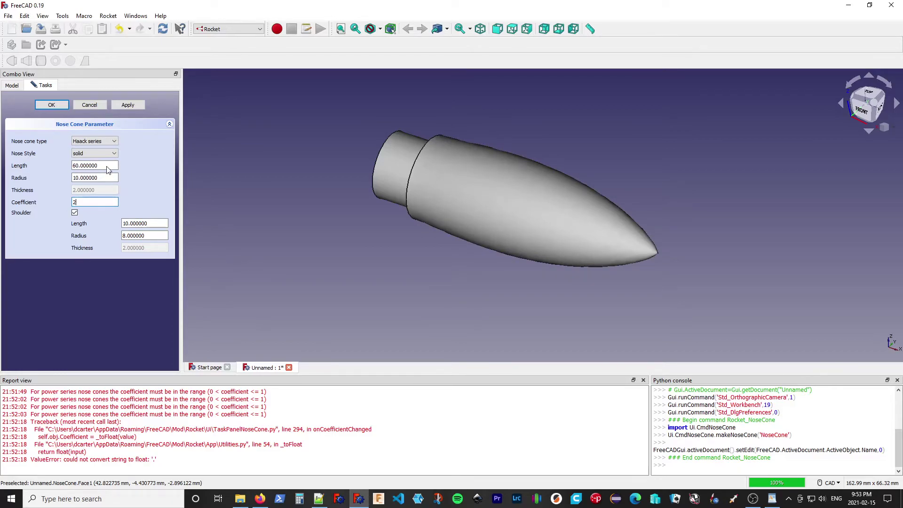
{"action": "left_click", "coordinate": [106, 144]}
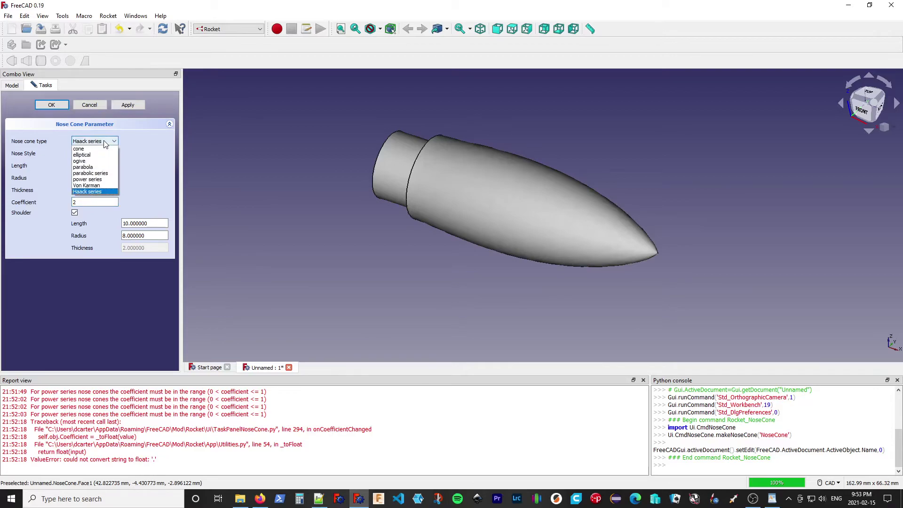
{"action": "left_click", "coordinate": [89, 184]}
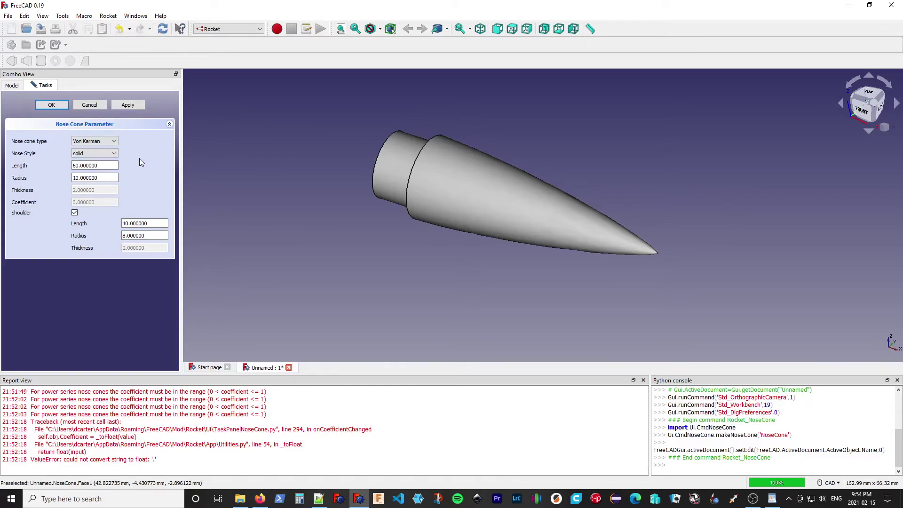
Step: Set the NoseCone's Nose Style to hollow and inspect its 2 mm wall in the 3D view
{"action": "left_click", "coordinate": [113, 155]}
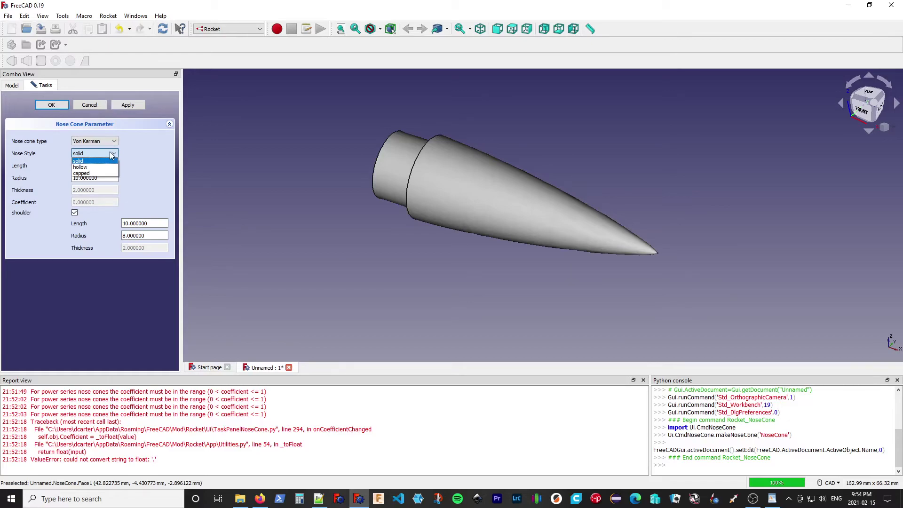
{"action": "left_click", "coordinate": [13, 86]}
{"action": "left_click", "coordinate": [47, 125]}
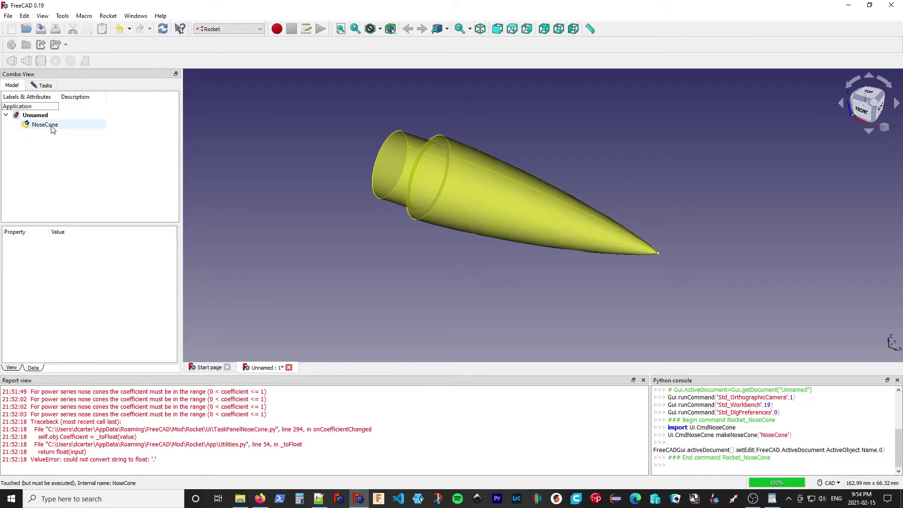
{"action": "double_click", "coordinate": [51, 126]}
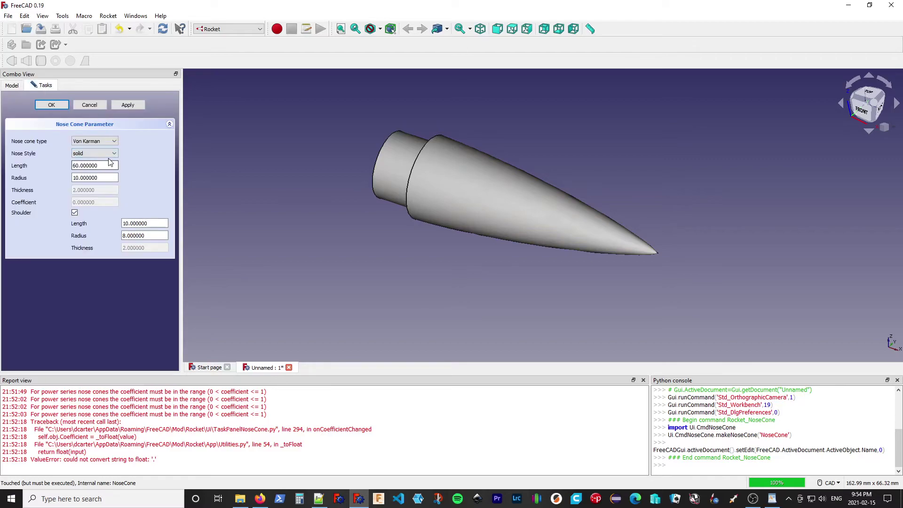
{"action": "left_click", "coordinate": [110, 154]}
{"action": "left_click", "coordinate": [106, 168]}
{"action": "middle_click_drag", "start_coordinate": [329, 184], "coordinate": [417, 222]}
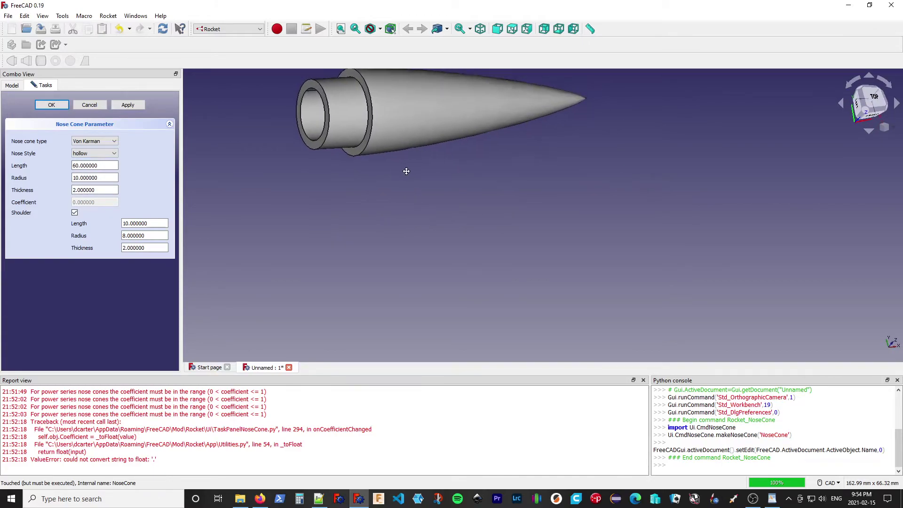
{"action": "middle_click_drag", "start_coordinate": [409, 173], "coordinate": [554, 258]}
{"action": "scroll", "coordinate": [518, 241], "scroll_direction": "up", "scroll_amount": 2}
{"action": "scroll", "coordinate": [465, 210], "scroll_direction": "down", "scroll_amount": 1}
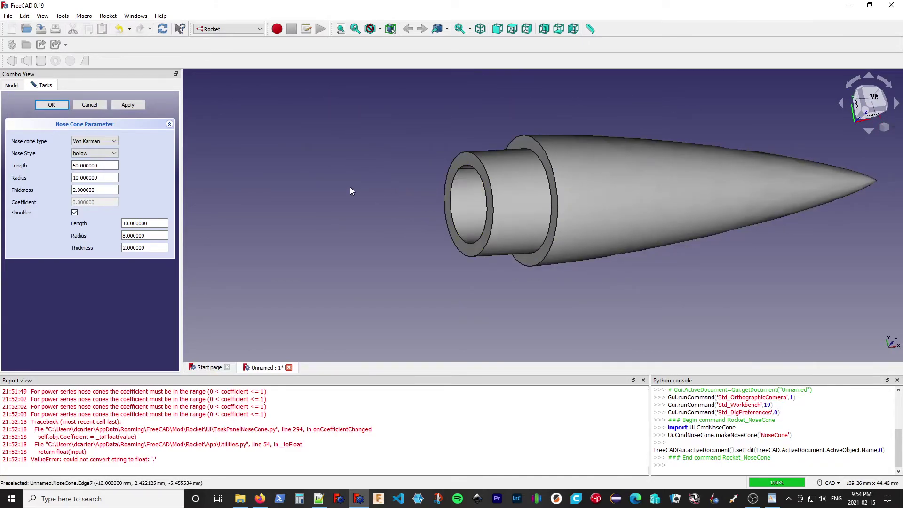
{"action": "left_click", "coordinate": [12, 85]}
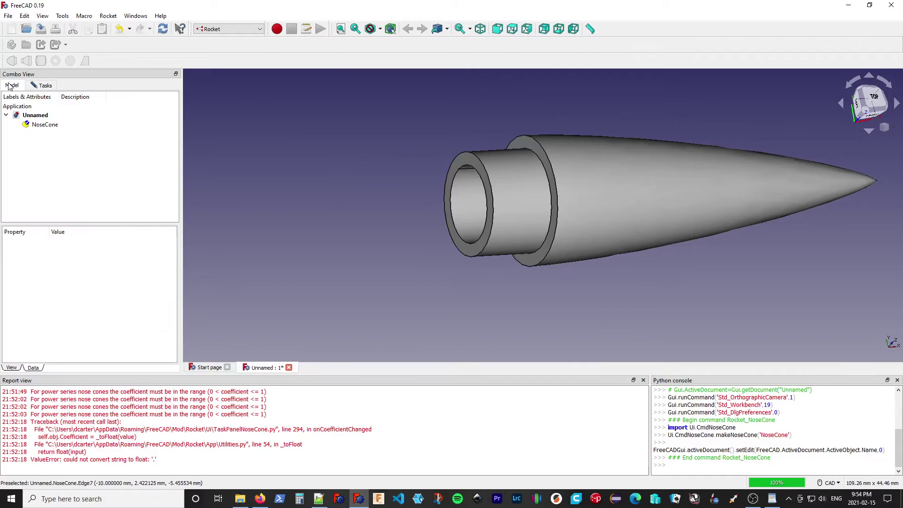
Step: Set the NoseCone's Nose Style to capped
{"action": "double_click", "coordinate": [42, 125]}
{"action": "left_click", "coordinate": [98, 153]}
{"action": "left_click", "coordinate": [105, 173]}
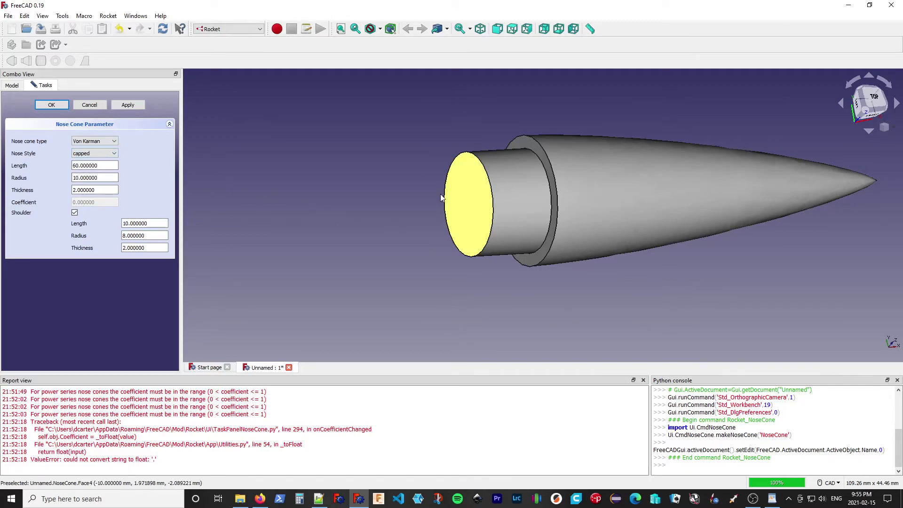
Step: Change the shoulder Thickness to 4 mm
{"action": "left_click", "coordinate": [17, 85]}
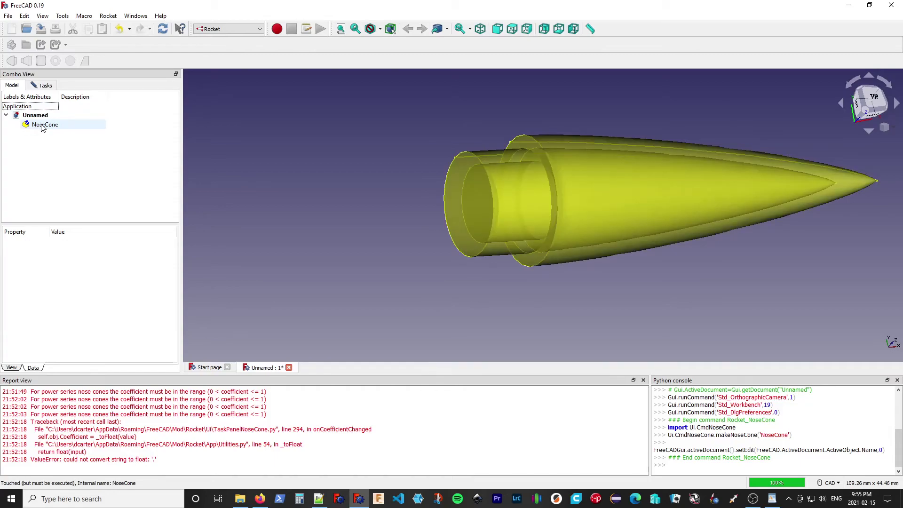
{"action": "left_click", "coordinate": [42, 86]}
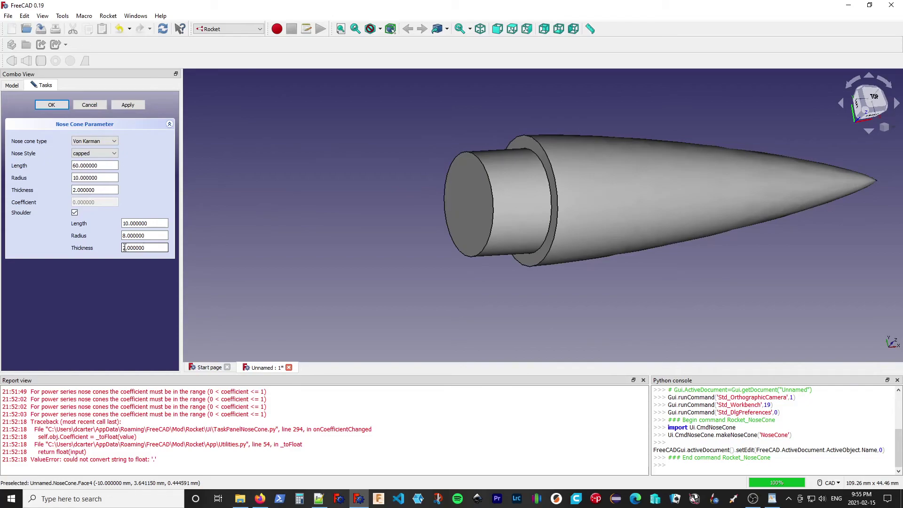
{"action": "left_click_drag", "start_coordinate": [122, 248], "coordinate": [125, 248]}
{"action": "left_click", "coordinate": [17, 86]}
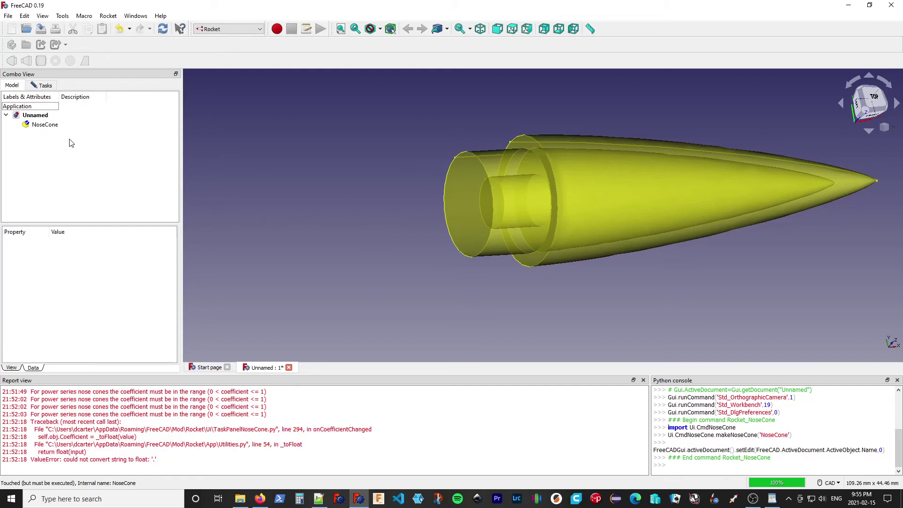
{"action": "left_click", "coordinate": [46, 86]}
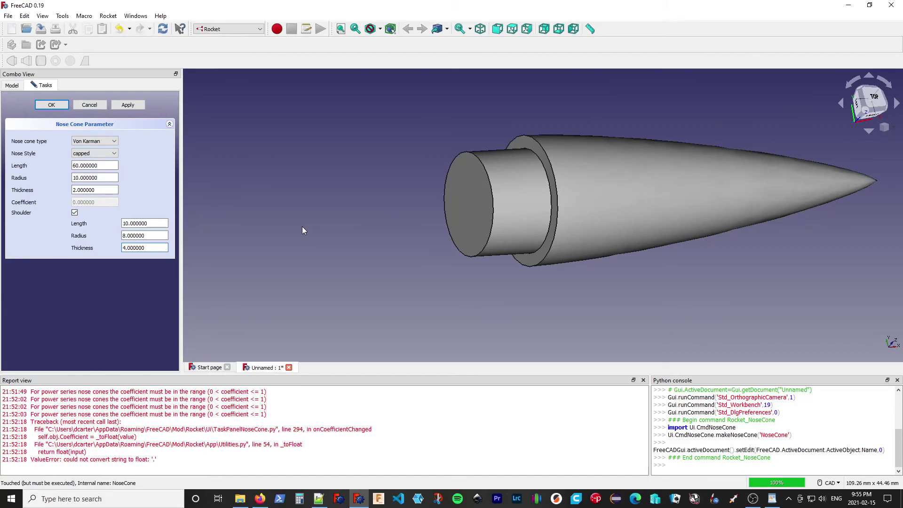
Step: Confirm the capped nose cone edits and review NoseCone's properties
{"action": "left_click", "coordinate": [62, 106]}
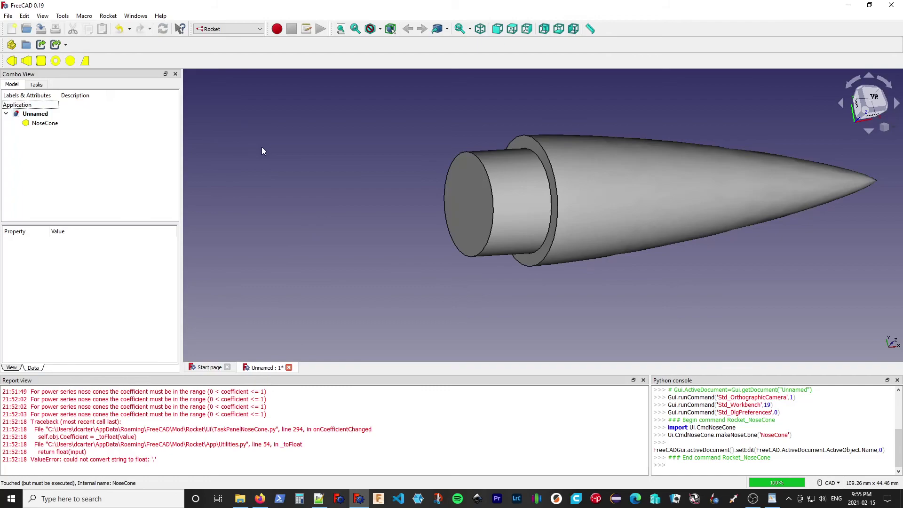
{"action": "left_click", "coordinate": [46, 126]}
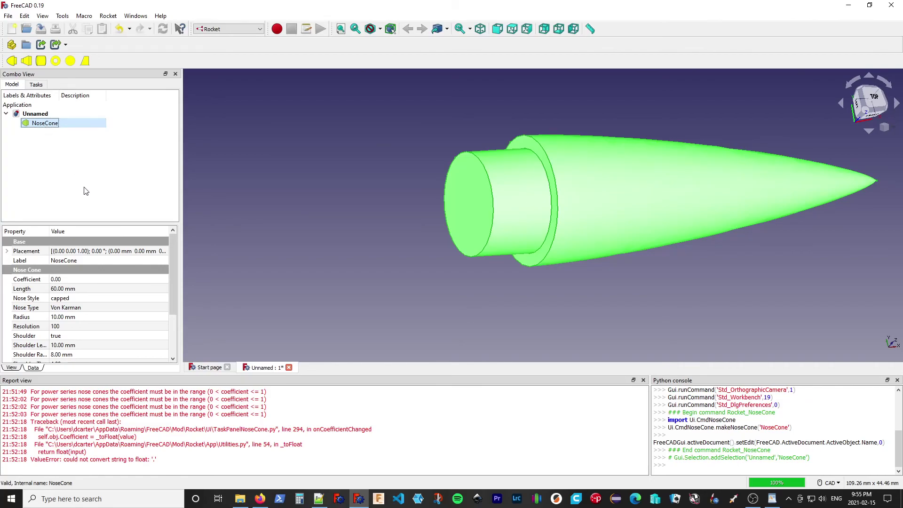
{"action": "scroll", "coordinate": [89, 284], "scroll_direction": "down", "scroll_amount": 2}
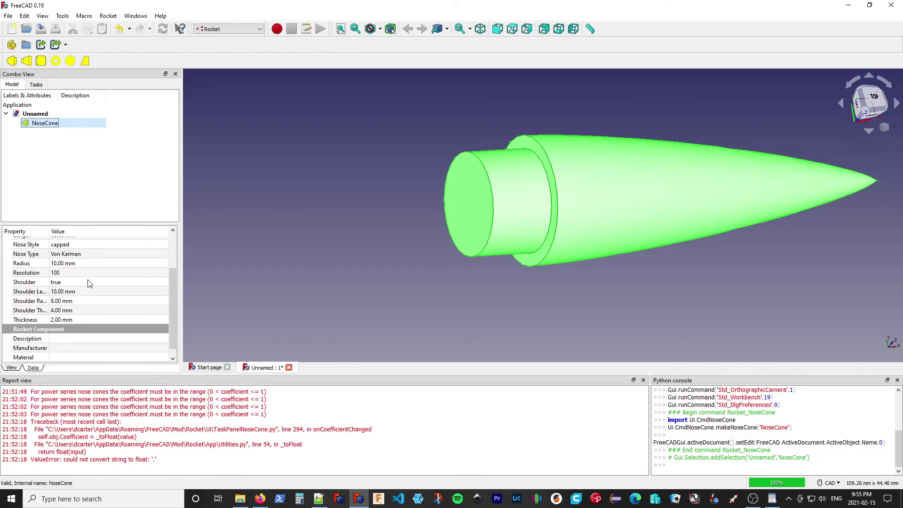
{"action": "scroll", "coordinate": [89, 284], "scroll_direction": "up", "scroll_amount": 2}
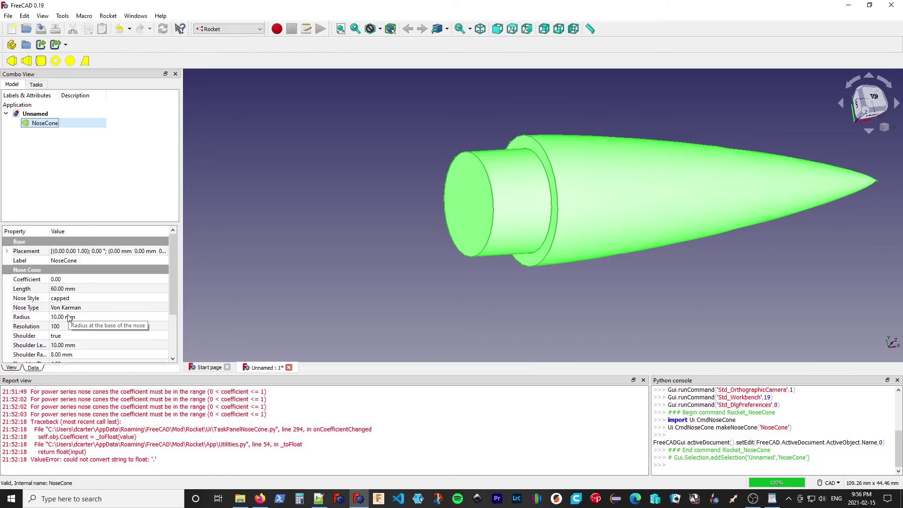
Step: Change the Nose cone type to elliptical and confirm
{"action": "double_click", "coordinate": [29, 126]}
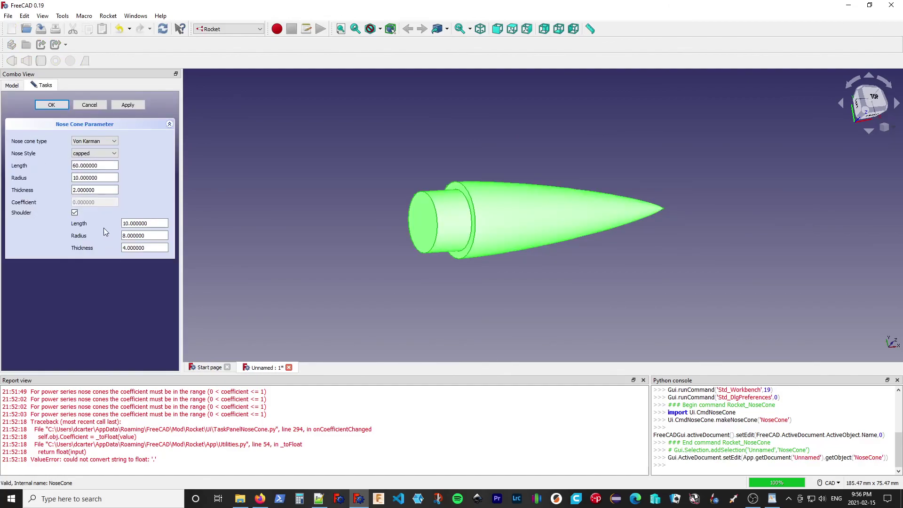
{"action": "left_click", "coordinate": [106, 141]}
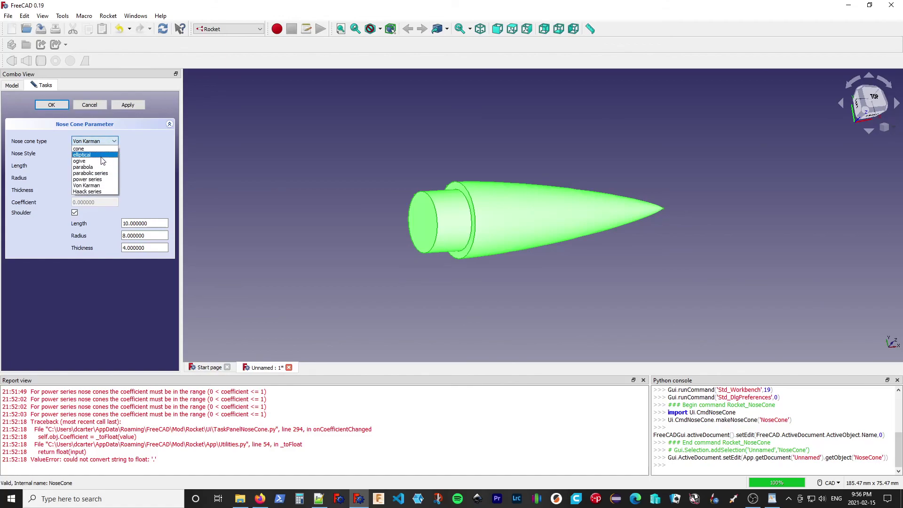
{"action": "left_click", "coordinate": [102, 155]}
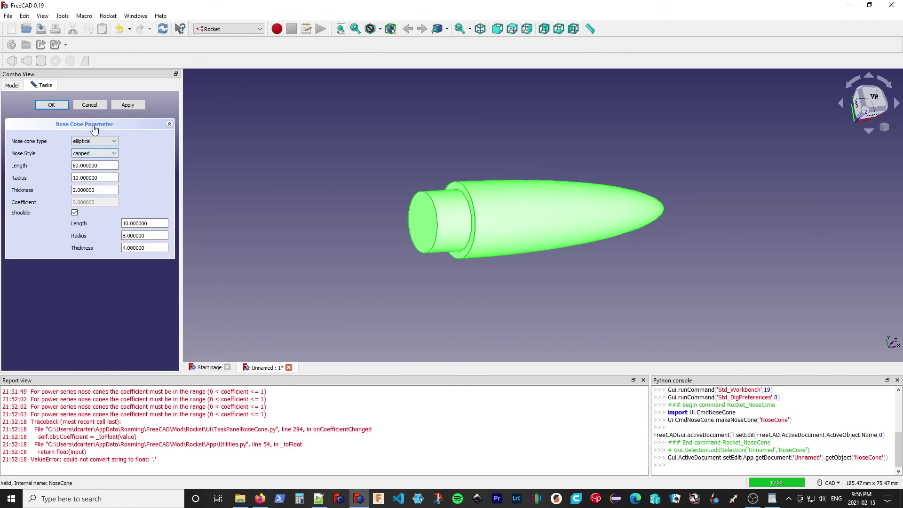
{"action": "left_click", "coordinate": [52, 105]}
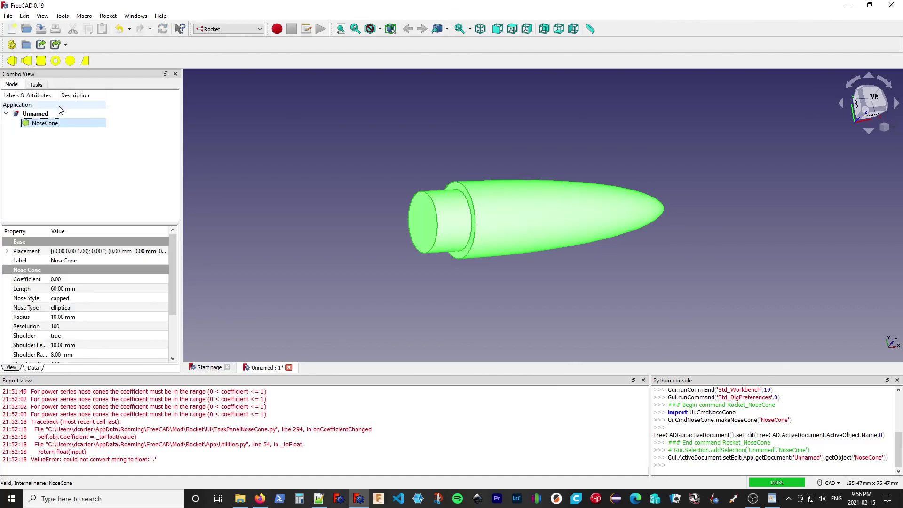